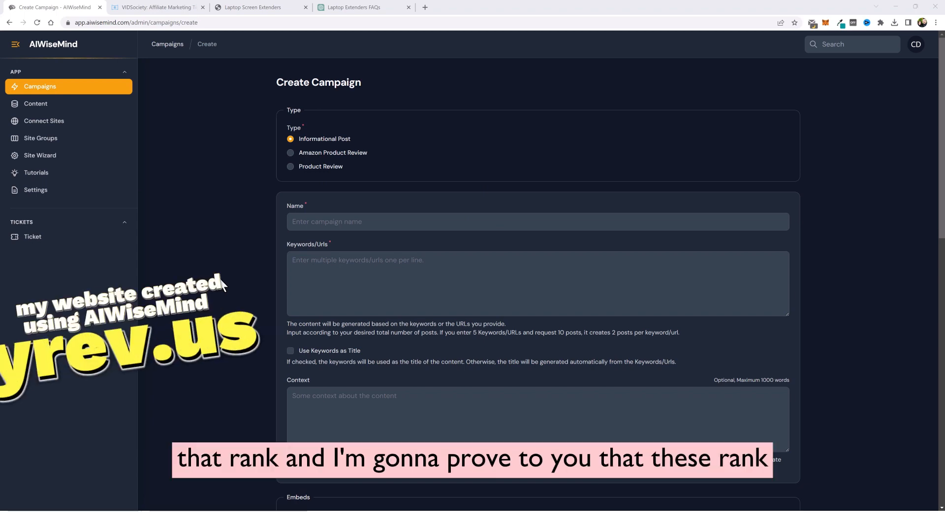
Search Google for "Quick Studio FX PRO Review" using the article title on the VIDSociety homepage, and check VIDSociety's ranking
key(ctrl+Tab)
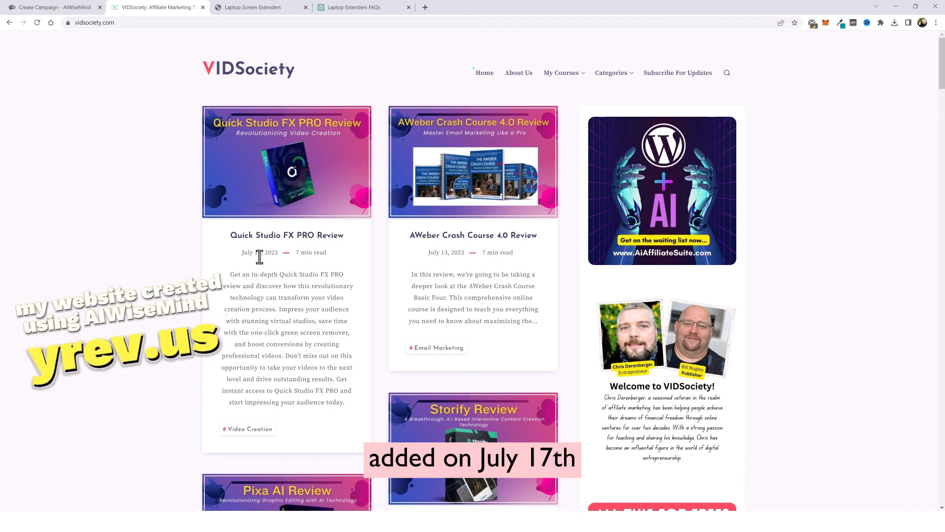
drag(230, 235, 343, 237)
right_click(369, 238)
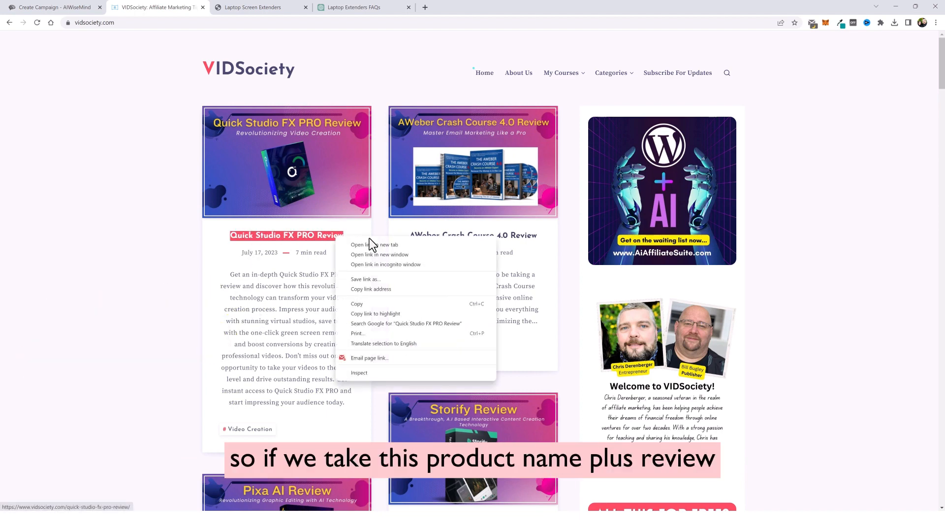
click(368, 323)
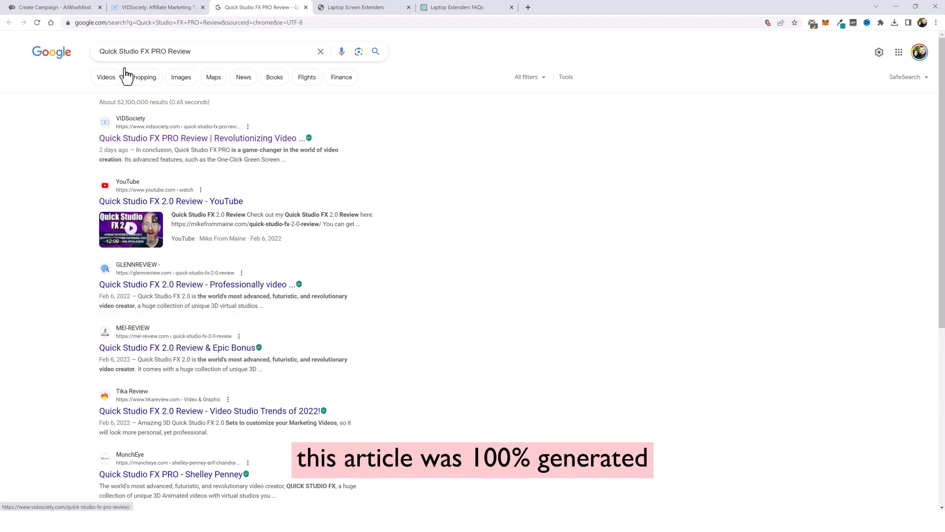
click(72, 10)
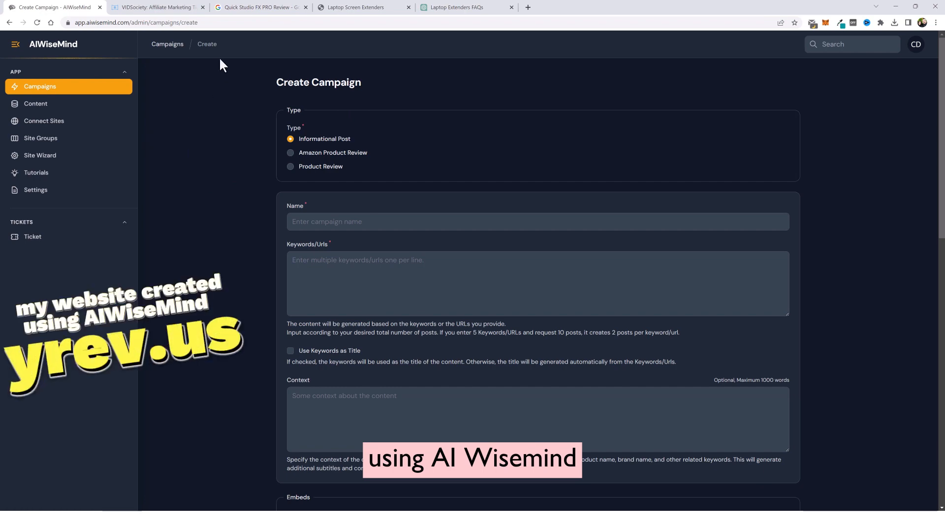
Search Google for "AWeber Crash Course 4.0 Review" from the VIDSociety article title and look for the site's listing in the results
click(162, 7)
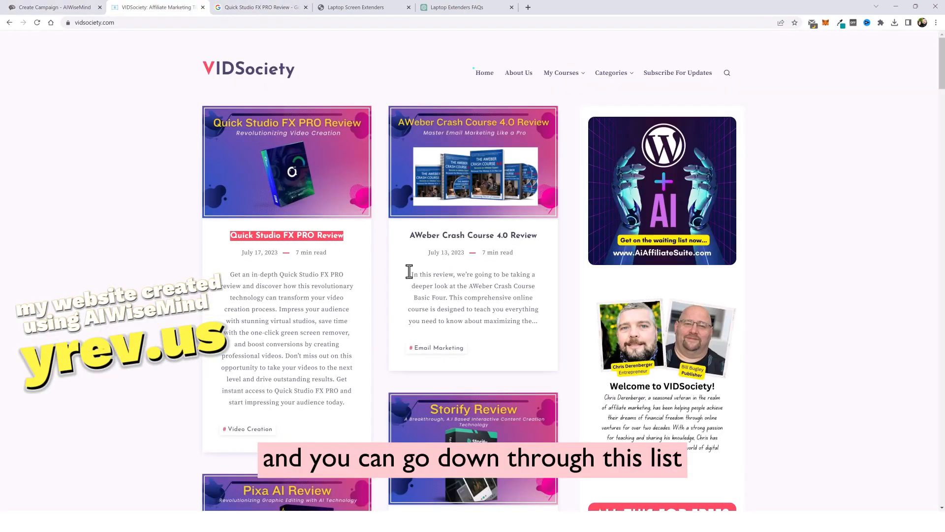
right_click(536, 239)
click(566, 325)
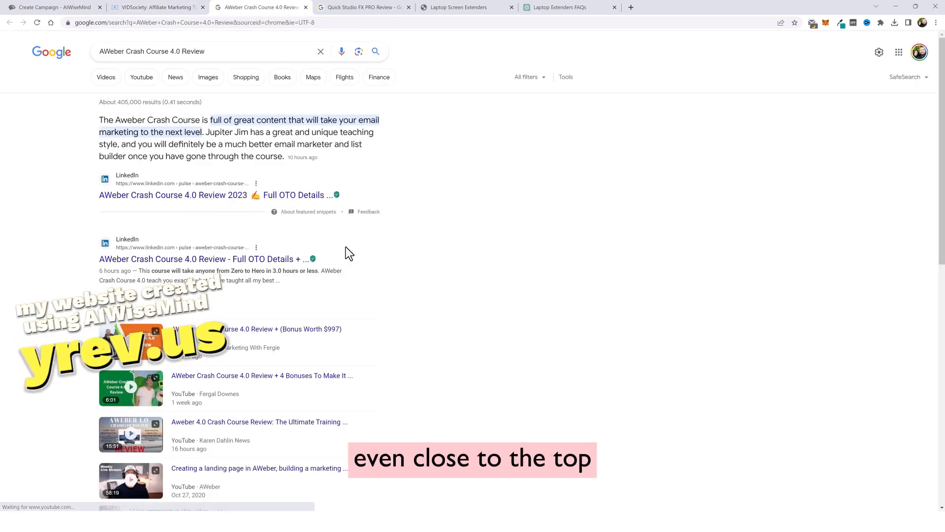
scroll(364, 310, down, 3)
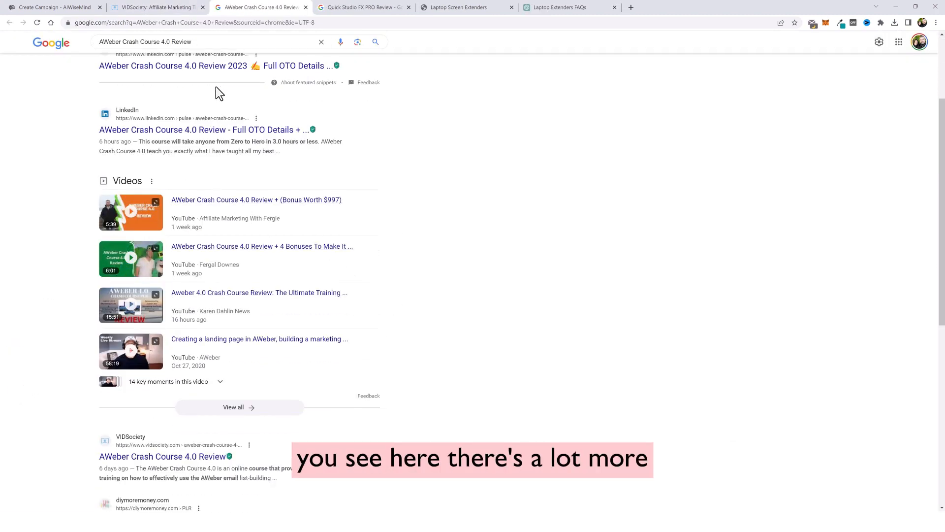
scroll(334, 315, down, 3)
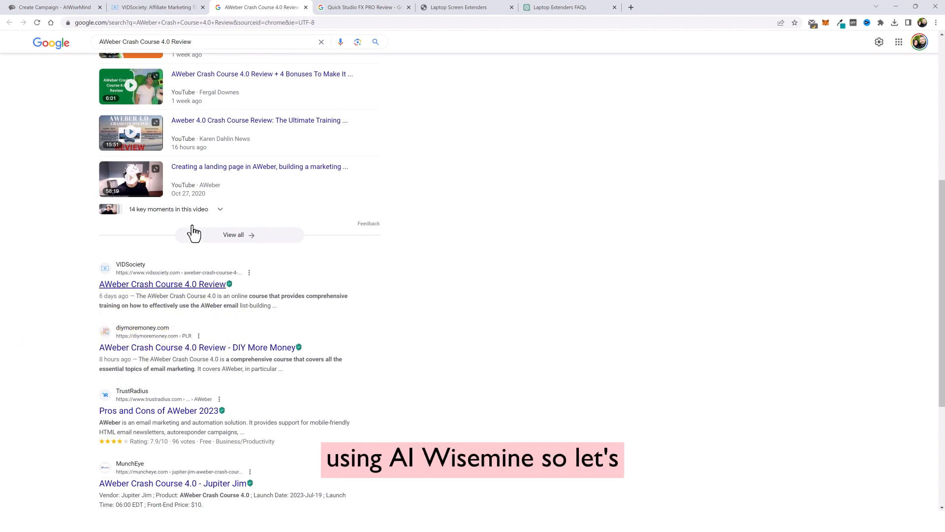
click(162, 7)
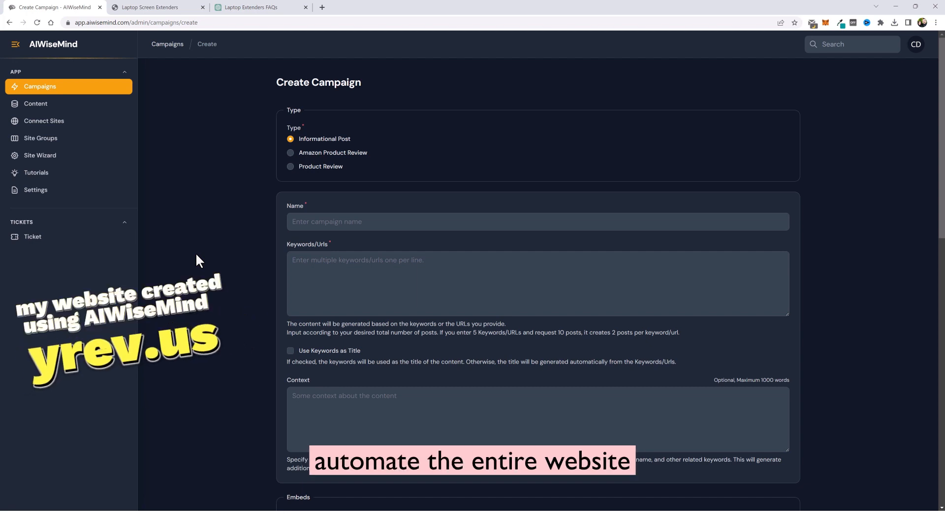
Examine the number and range of products in the Amazon search results for "screen extenders"
key(ctrl+Tab)
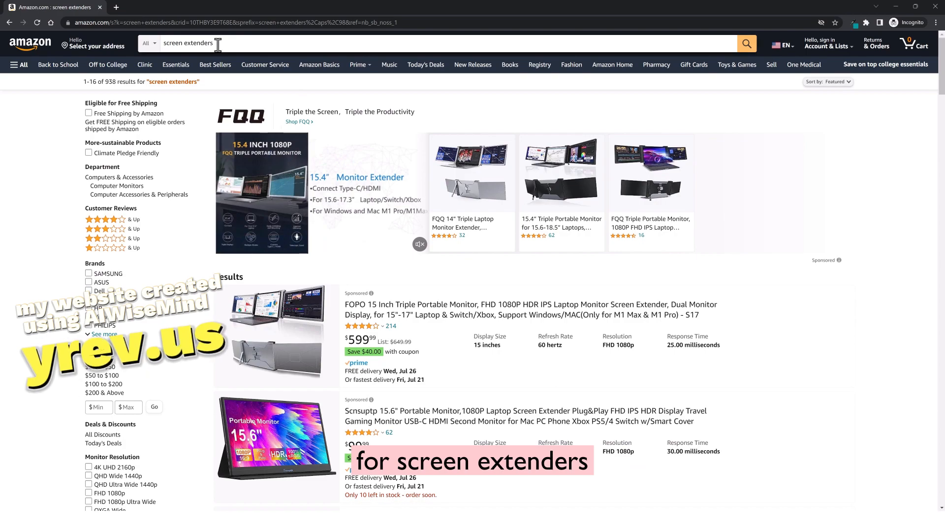
double_click(113, 82)
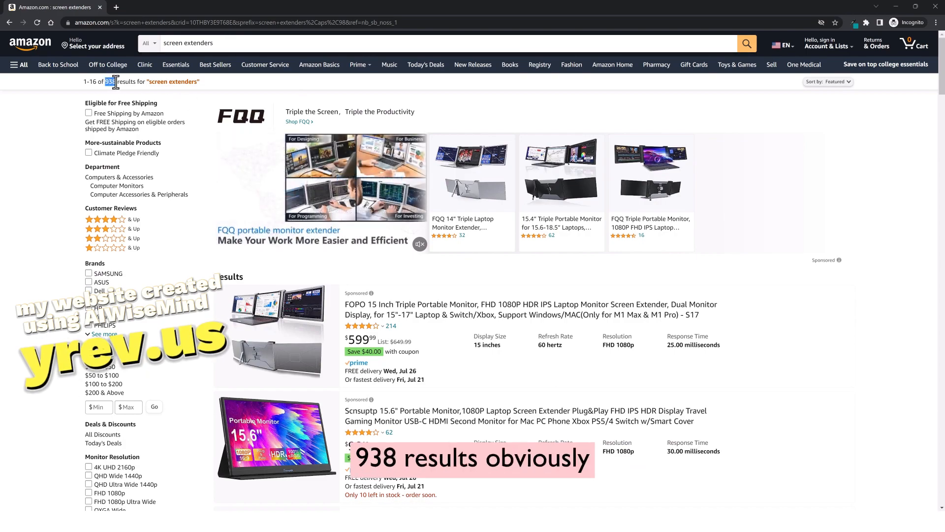
scroll(773, 253, down, 20)
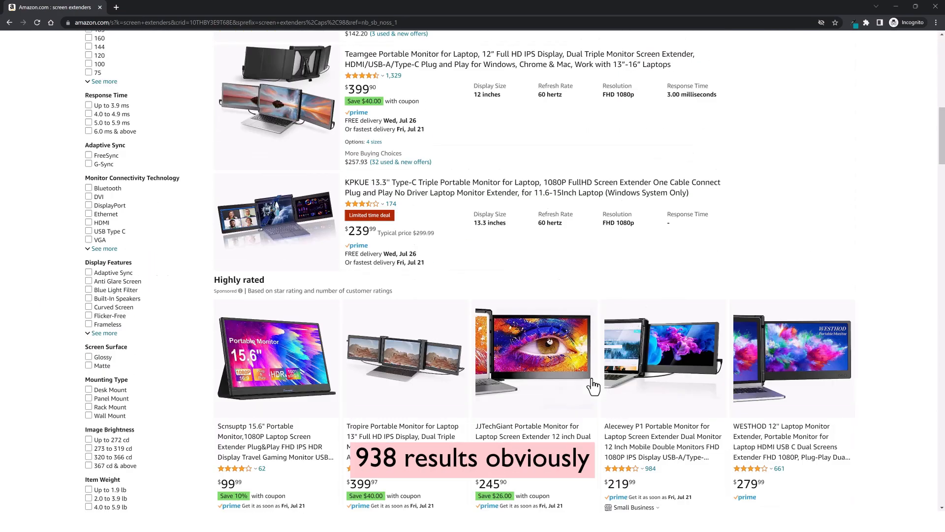
scroll(551, 389, down, 14)
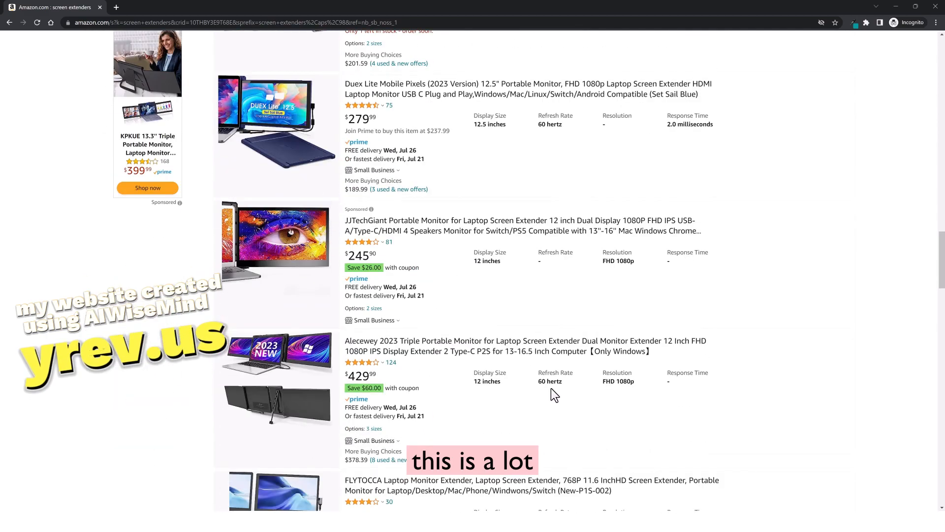
scroll(586, 392, down, 5)
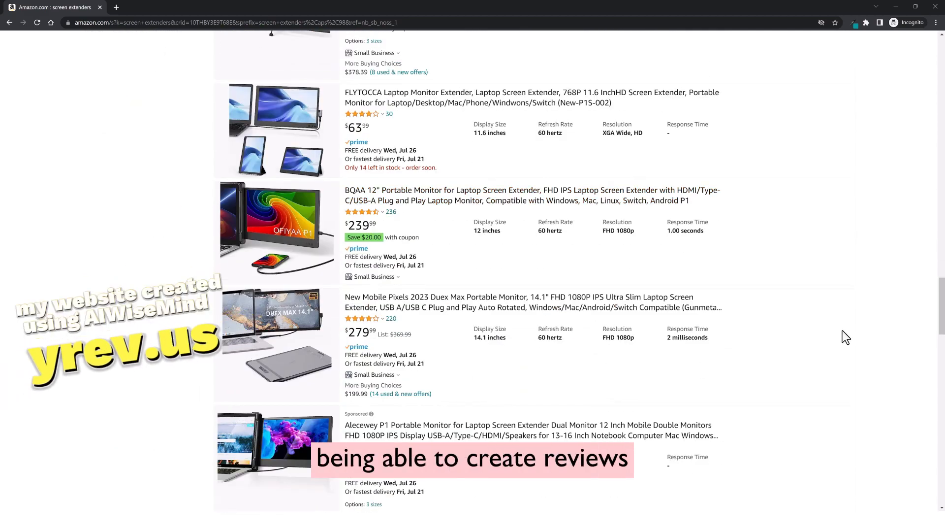
scroll(843, 330, down, 11)
scroll(796, 341, down, 7)
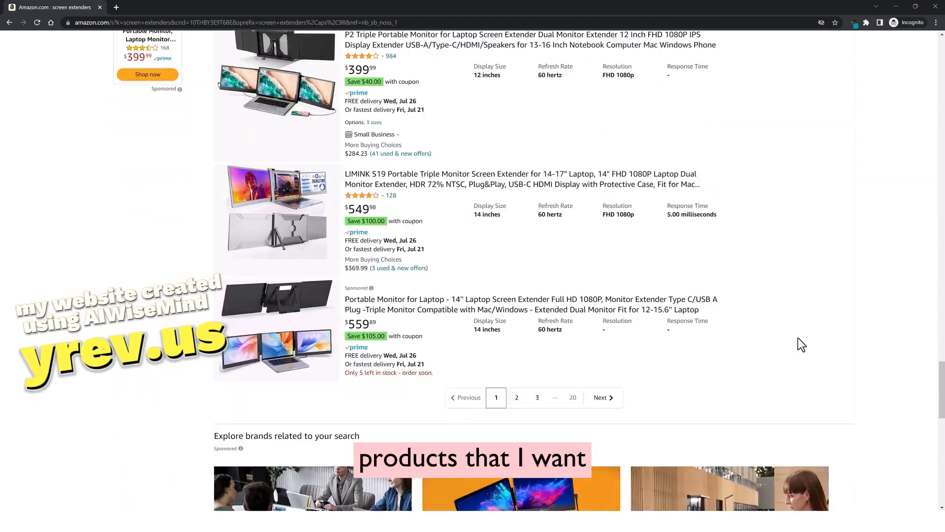
scroll(901, 352, up, 7)
scroll(895, 353, up, 20)
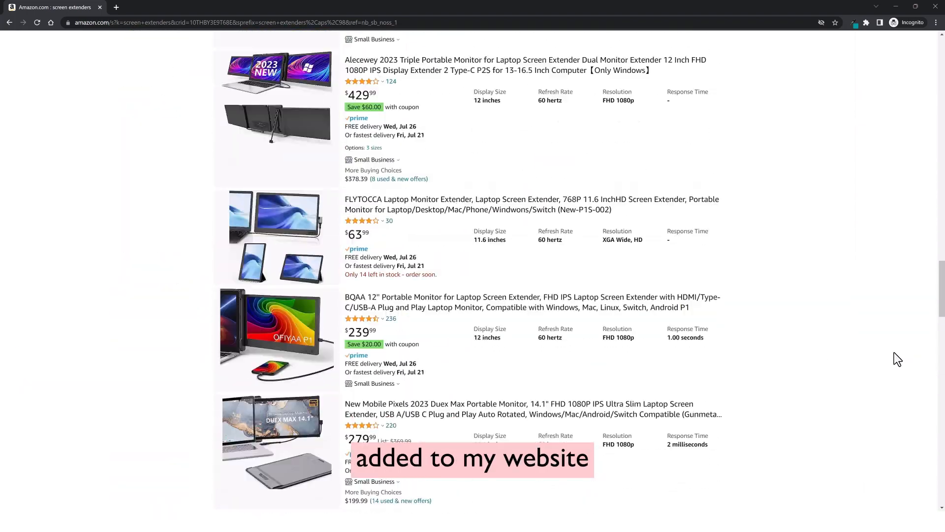
scroll(895, 361, up, 8)
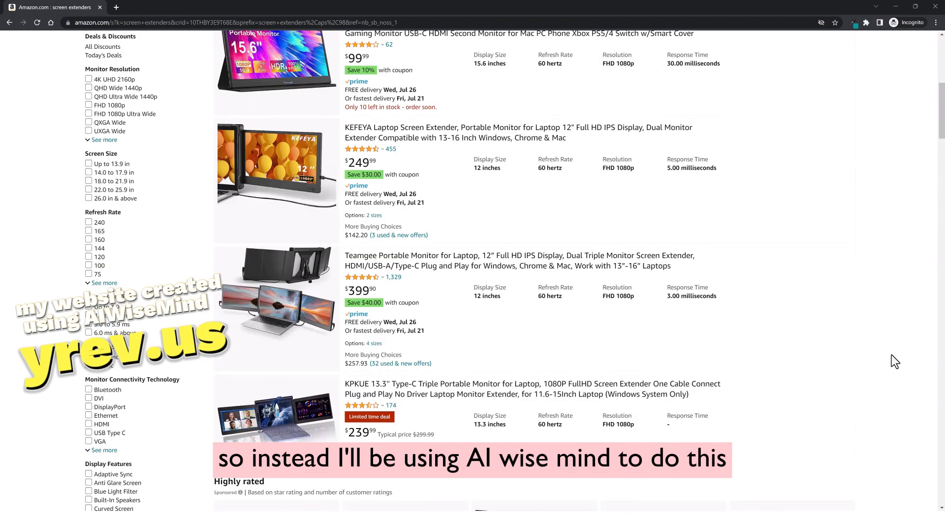
scroll(895, 361, up, 5)
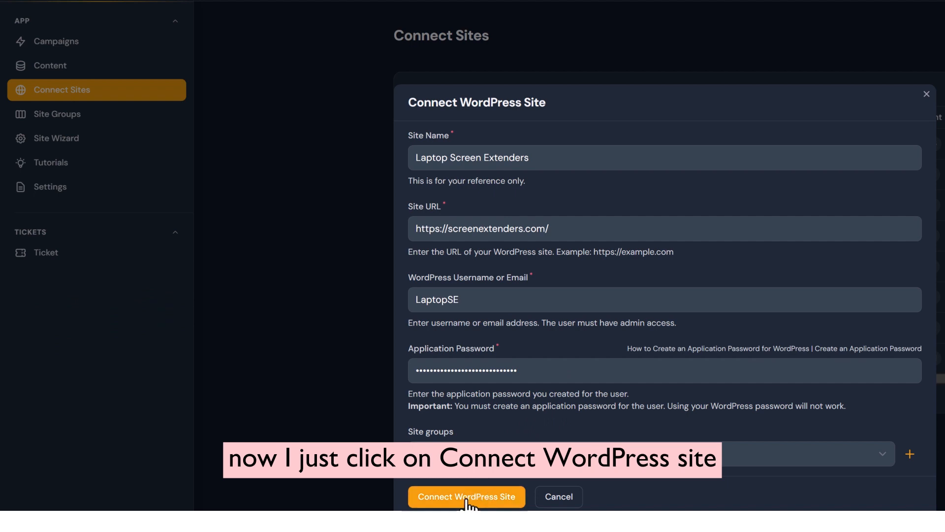
click(467, 498)
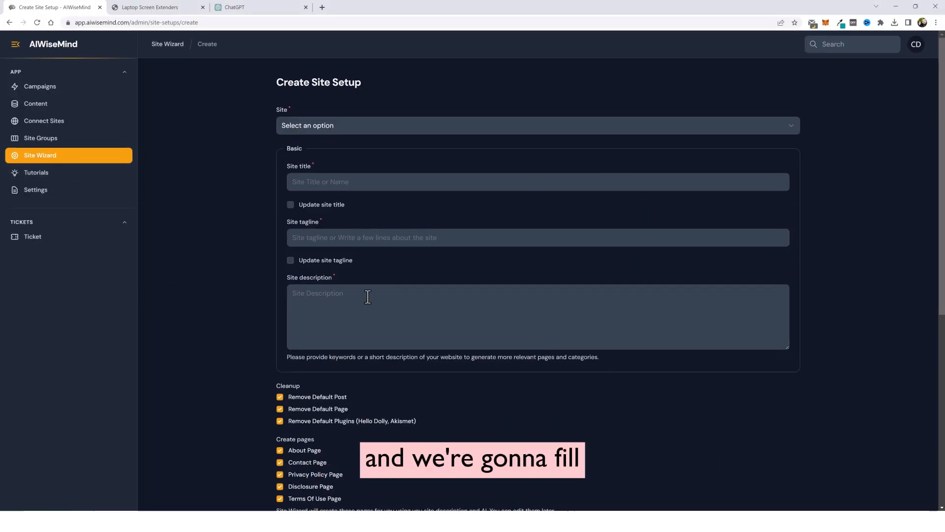
Review the site setup options and add Rank Math SEO and Youtube Embed Plus to the plugins to install
scroll(234, 352, down, 3)
scroll(240, 340, up, 2)
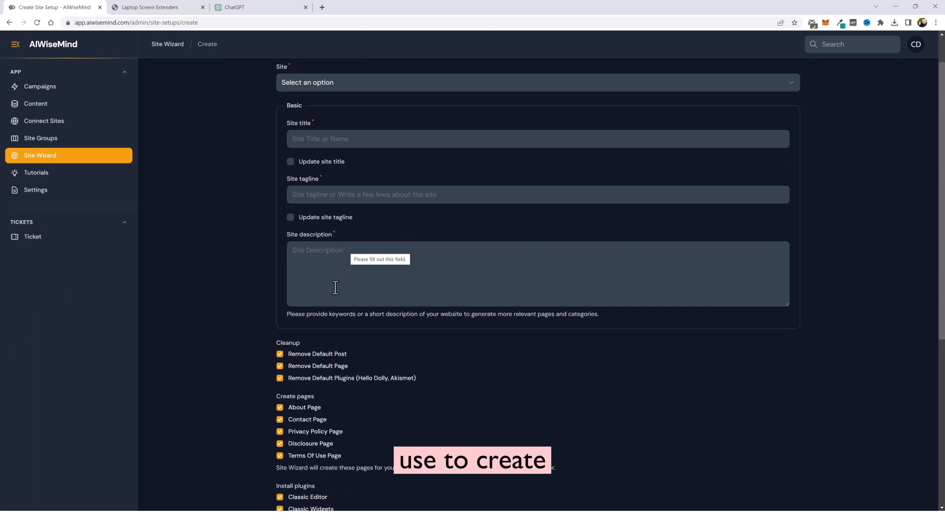
scroll(330, 300, down, 3)
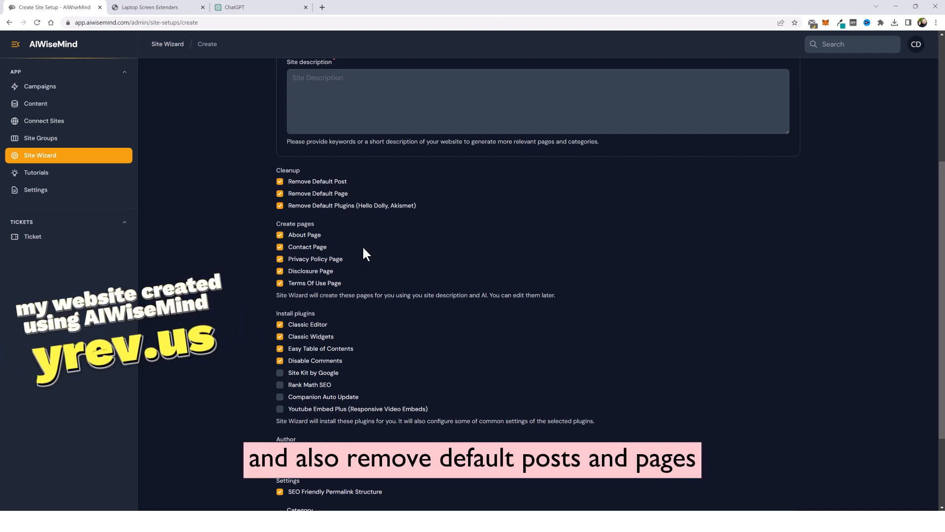
scroll(363, 246, down, 2)
click(379, 311)
click(280, 271)
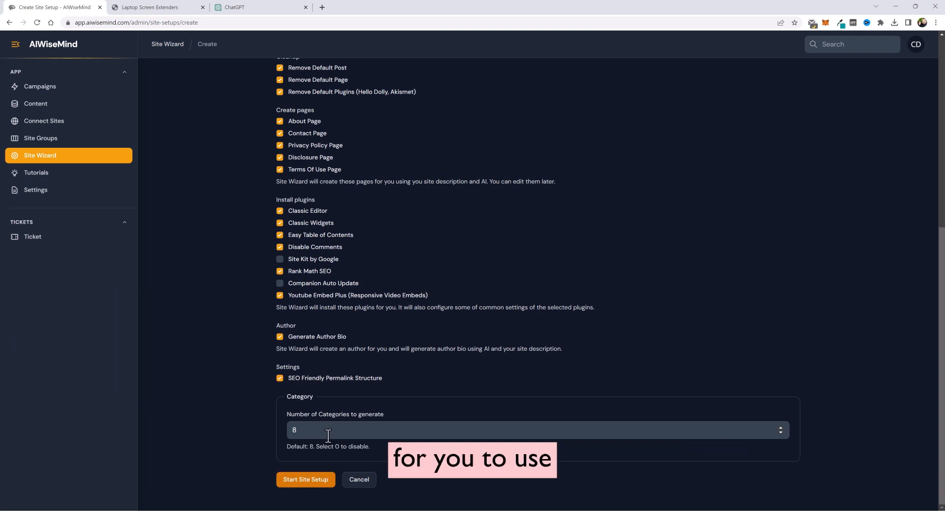
scroll(420, 447, up, 1)
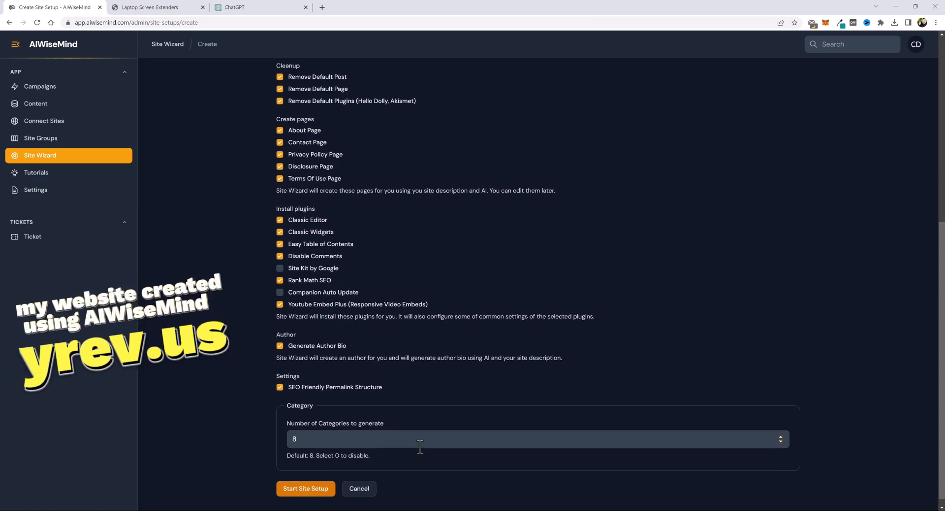
scroll(420, 447, up, 7)
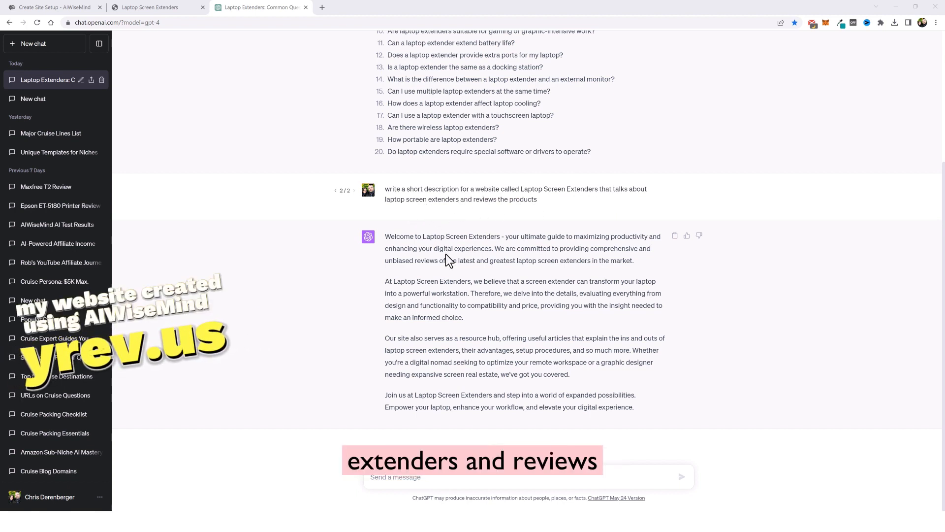
Copy the Laptop Screen Extenders website description from the ChatGPT answer into the site description of the AIWiseMind site setup
drag(385, 238, 632, 408)
key(ctrl+c)
right_click(551, 353)
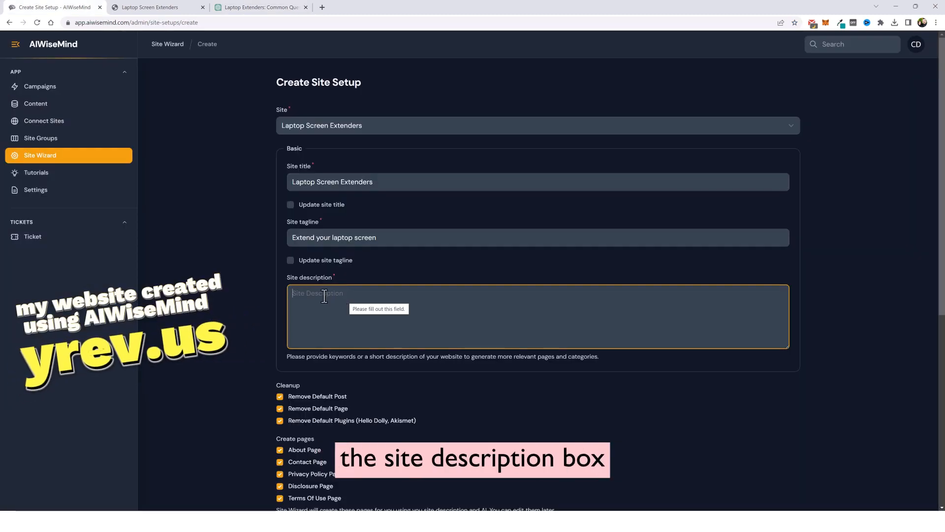
key(ctrl+v)
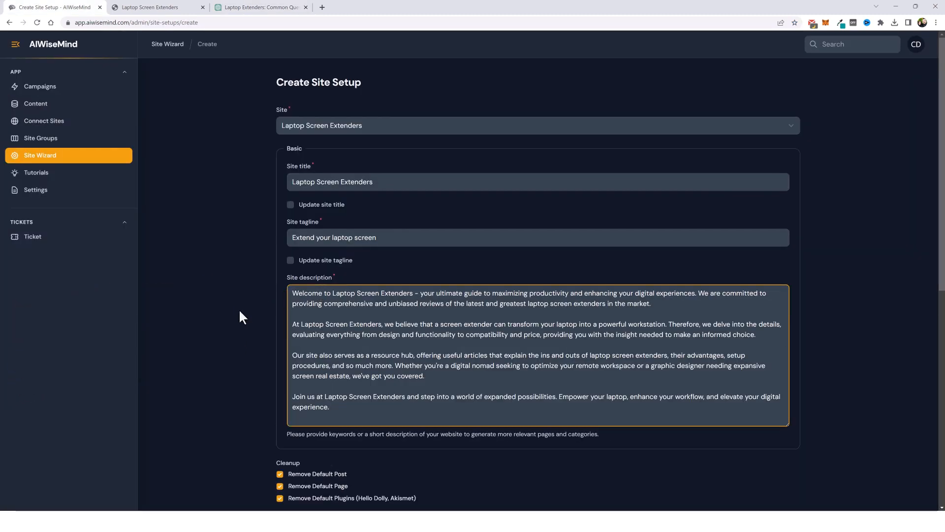
scroll(240, 334, down, 8)
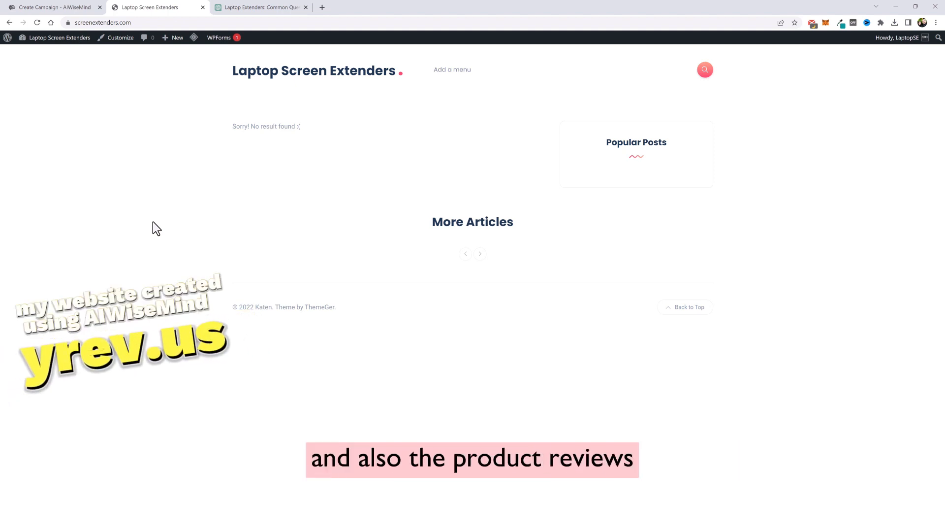
Copy the full list of 20 laptop extender questions from ChatGPT and return to the AIWiseMind campaign form
key(ctrl+Tab)
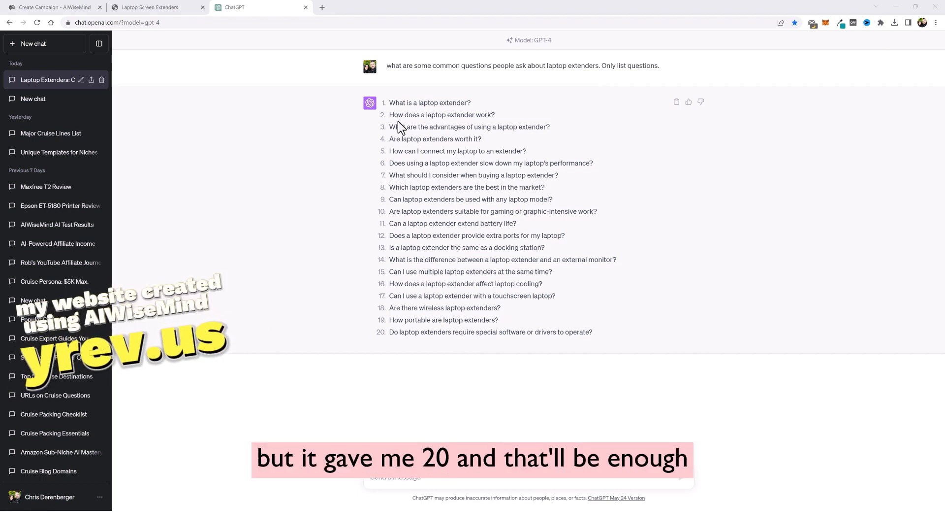
drag(389, 103, 594, 333)
right_click(488, 262)
click(498, 269)
key(ctrl+1)
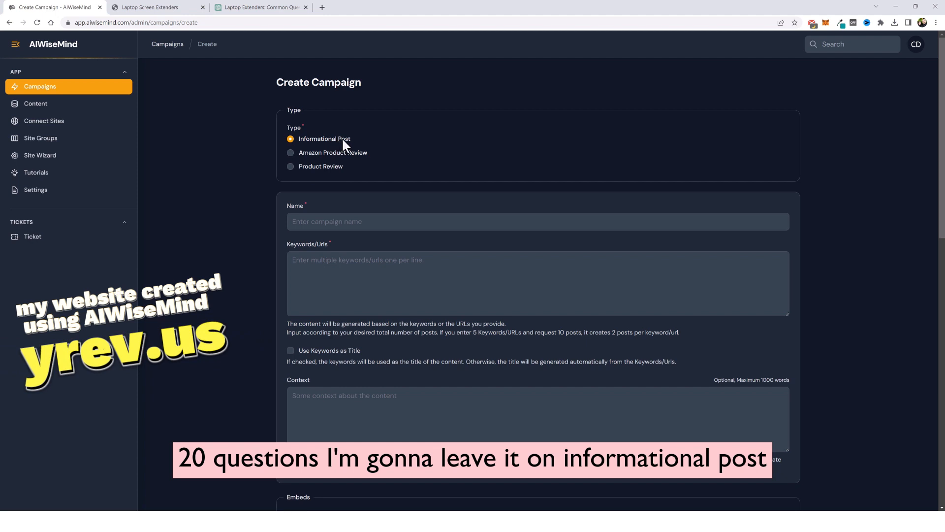
Name the informational campaign "Latptop Screen Extenders - 20 Questions" and enter the copied questions as keywords that also serve as titles
click(325, 221)
key(ctrl+v)
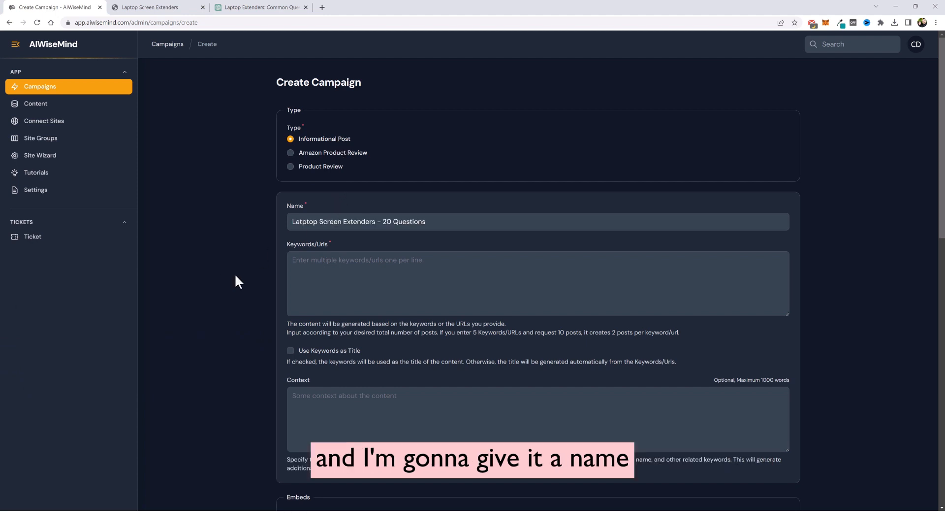
click(316, 259)
key(ctrl+v)
scroll(192, 249, down, 3)
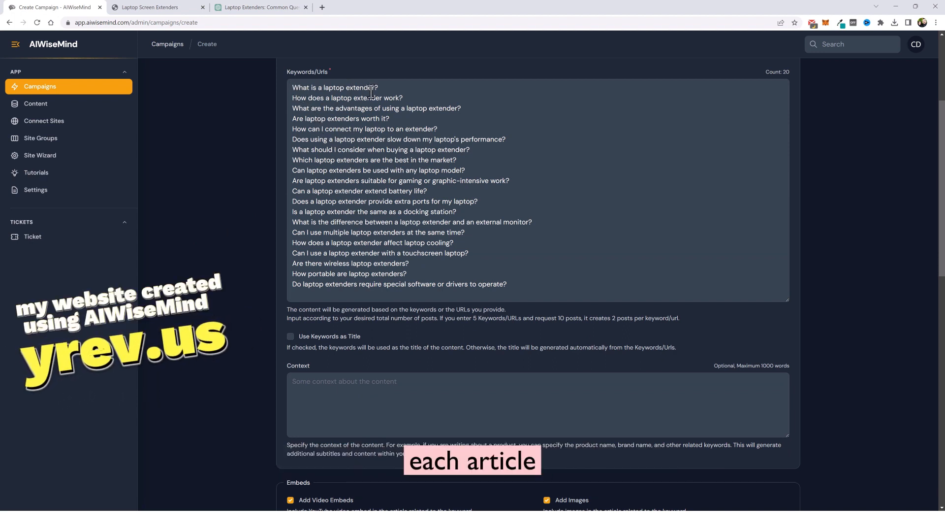
click(290, 336)
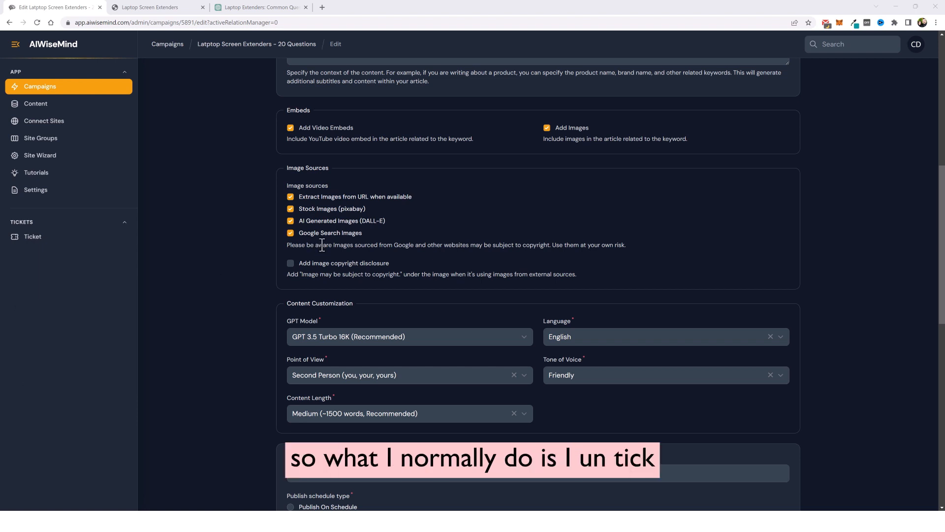
Exclude Google Search Images, Stock Images (pixabay) and AI Generated Images (DALL-E) from the campaign's image sources
click(291, 233)
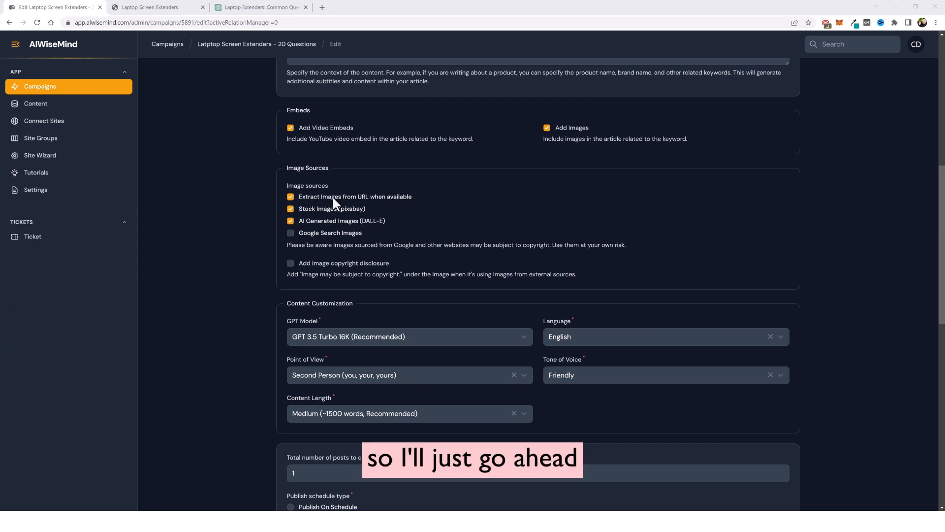
click(291, 208)
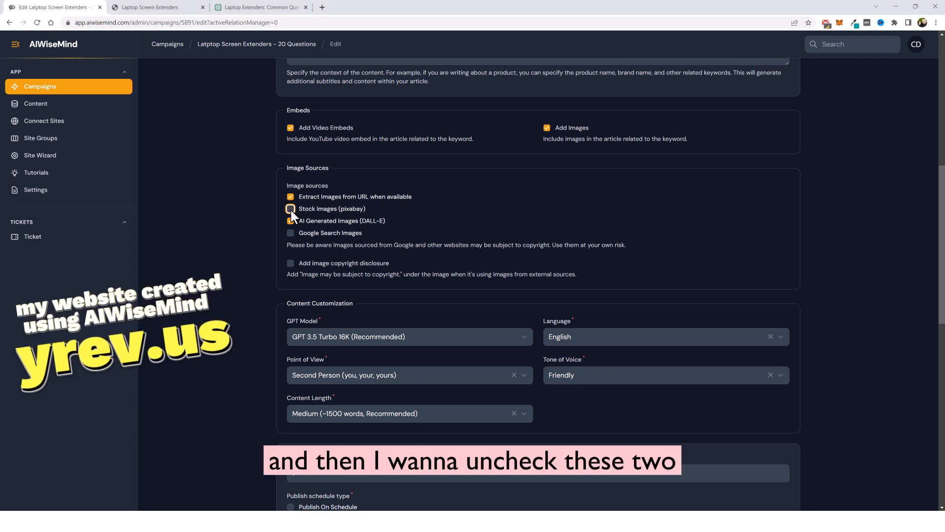
click(290, 221)
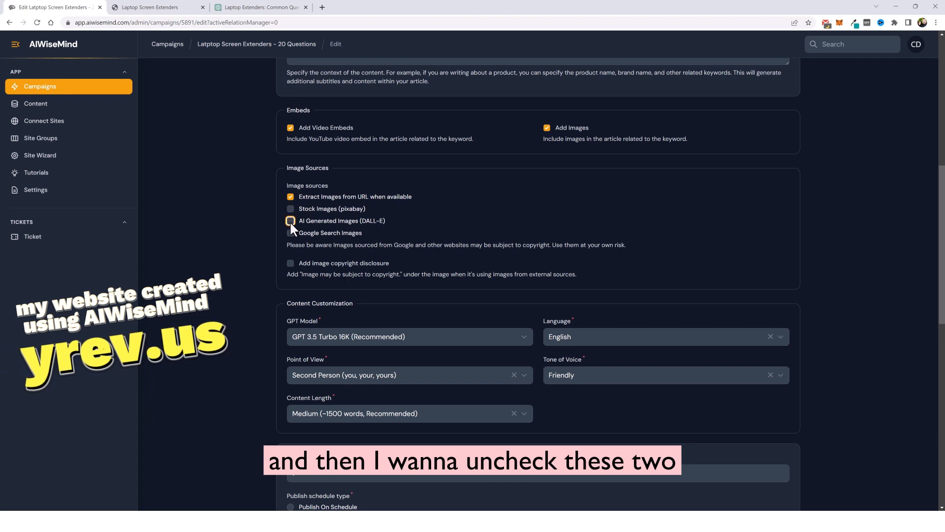
Set the campaign's tone of voice to Conversational
click(311, 253)
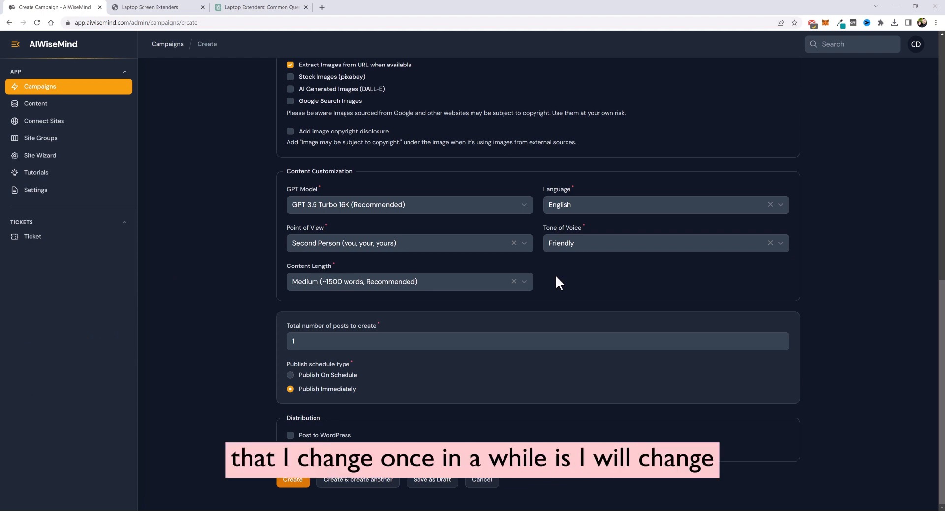
click(579, 252)
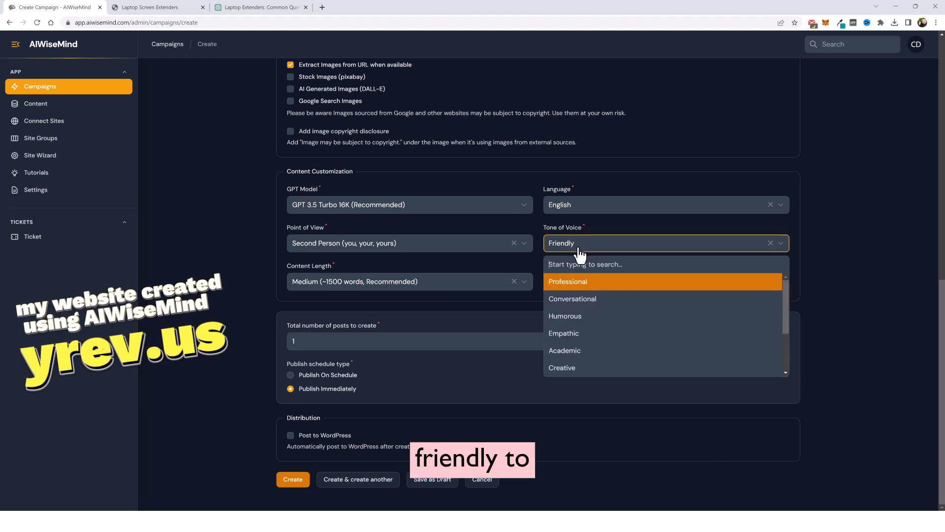
click(583, 309)
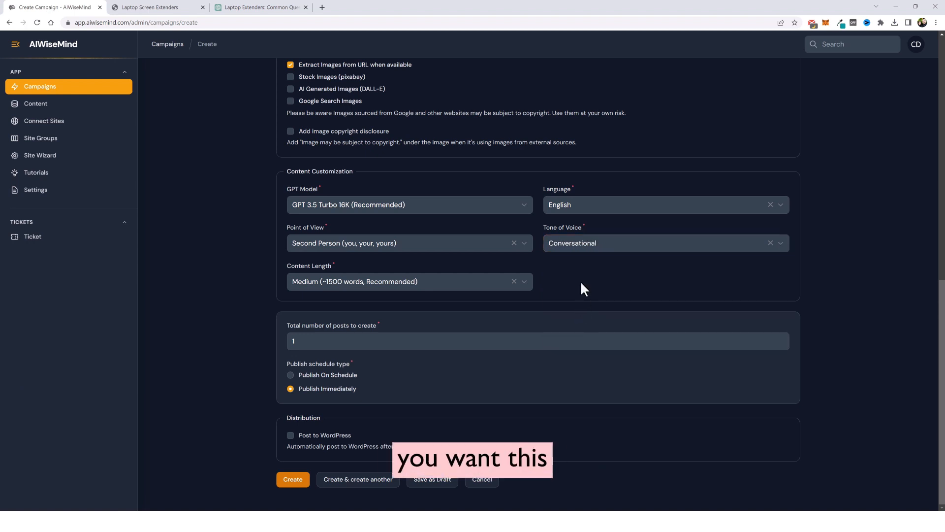
Examine the options offered for the campaign's language, point of view and content length
click(661, 207)
drag(786, 245, 777, 319)
click(672, 180)
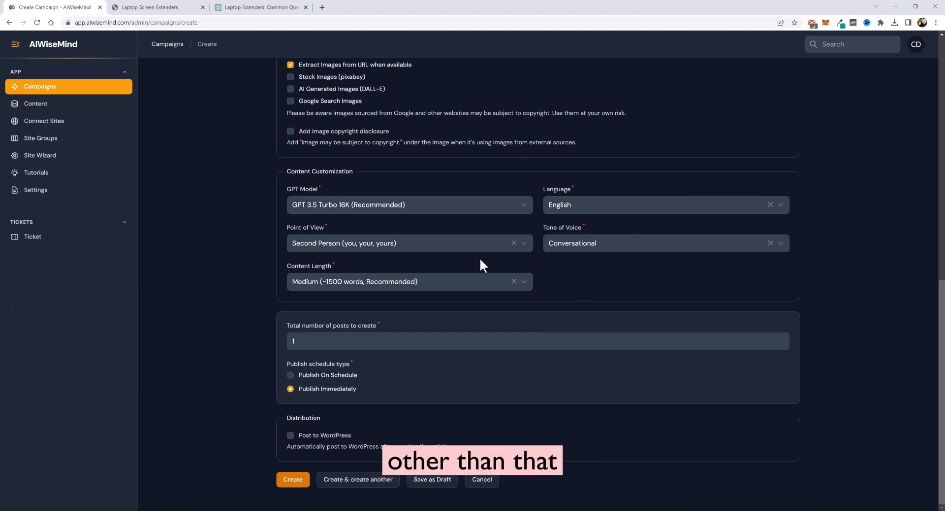
click(473, 246)
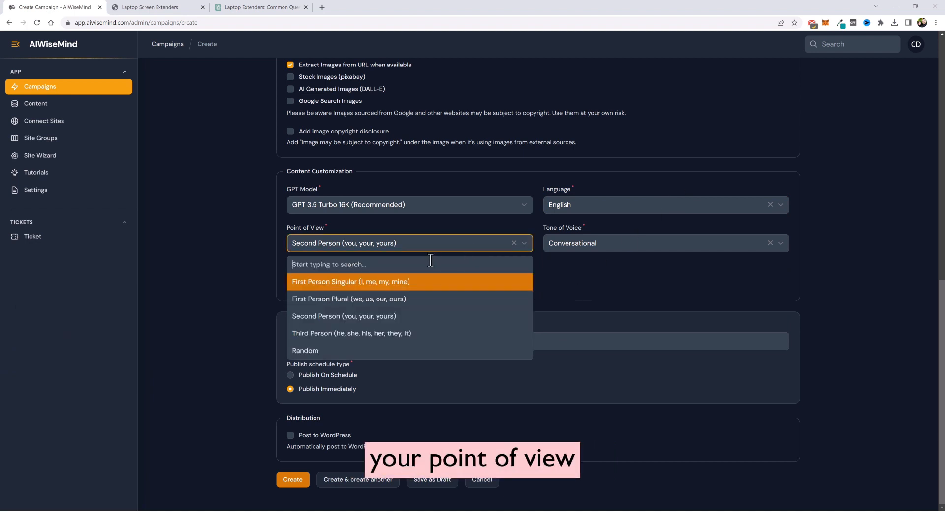
click(571, 250)
click(415, 287)
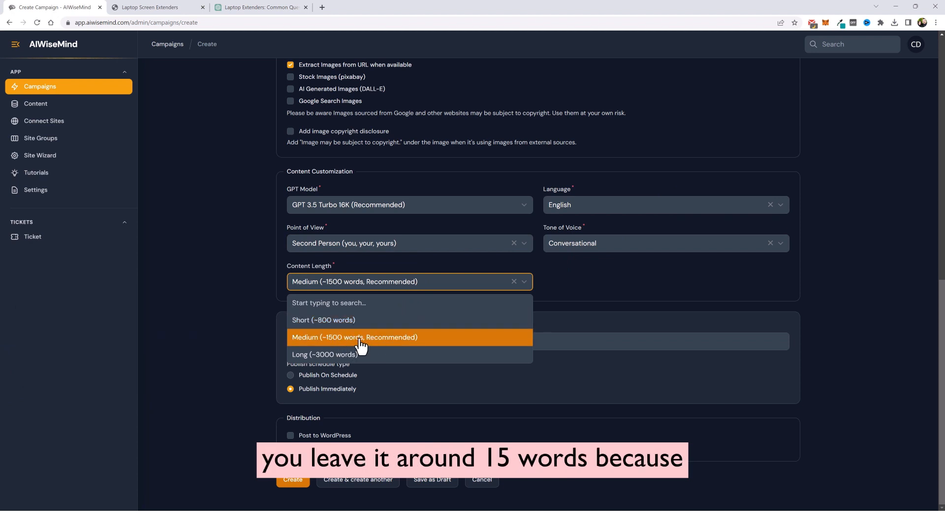
click(576, 276)
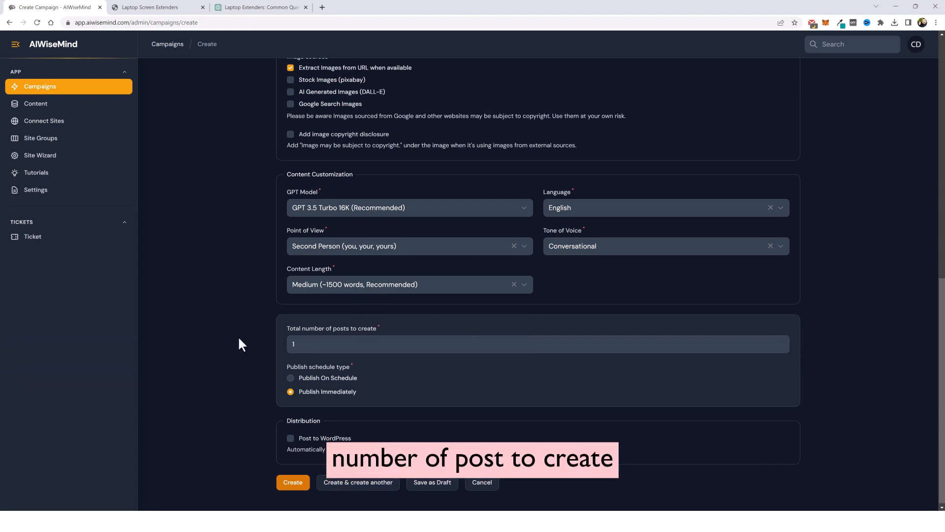
Check the keyword count and set the total number of posts to create to 20
scroll(248, 330, up, 15)
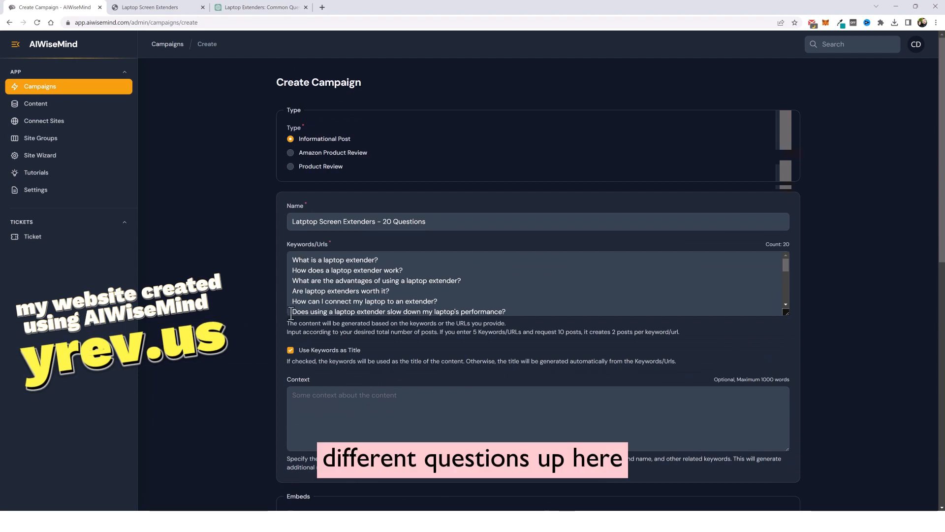
scroll(238, 384, down, 1)
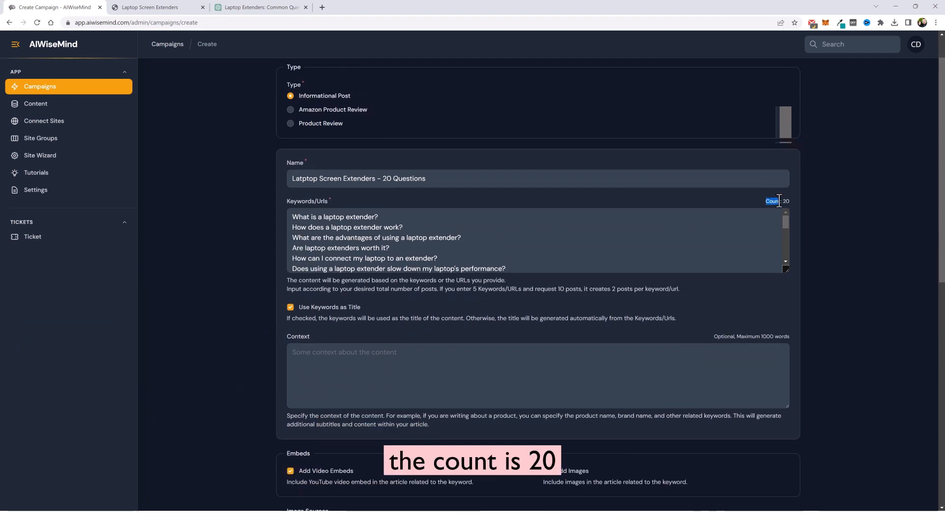
scroll(801, 329, down, 8)
scroll(802, 329, down, 2)
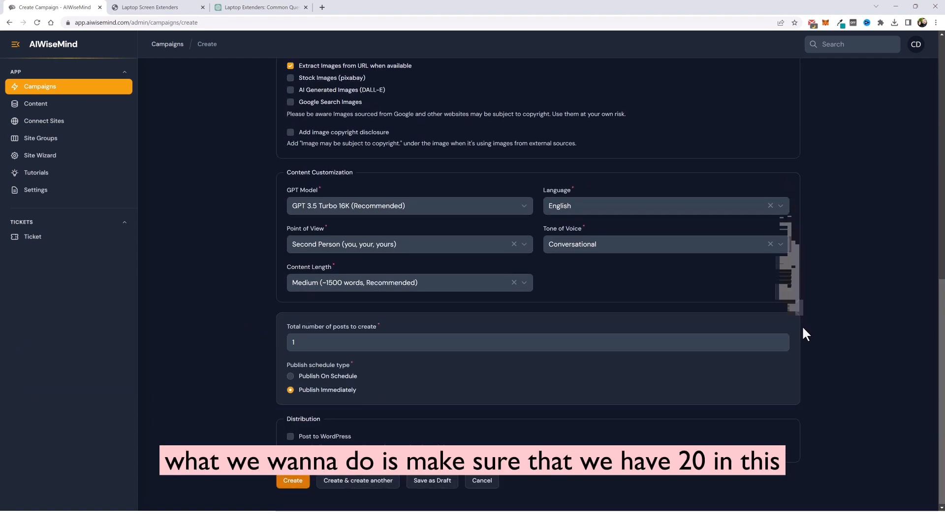
click(294, 340)
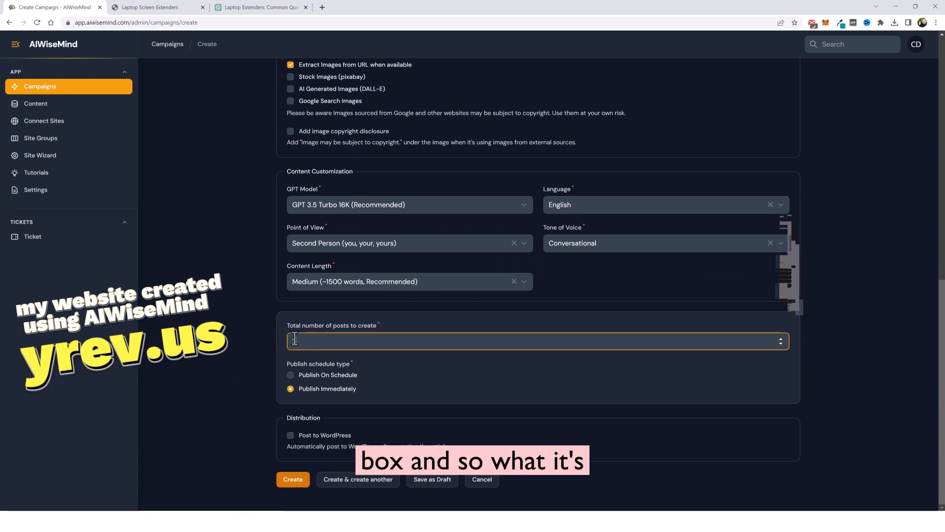
text(20)
scroll(251, 337, up, 9)
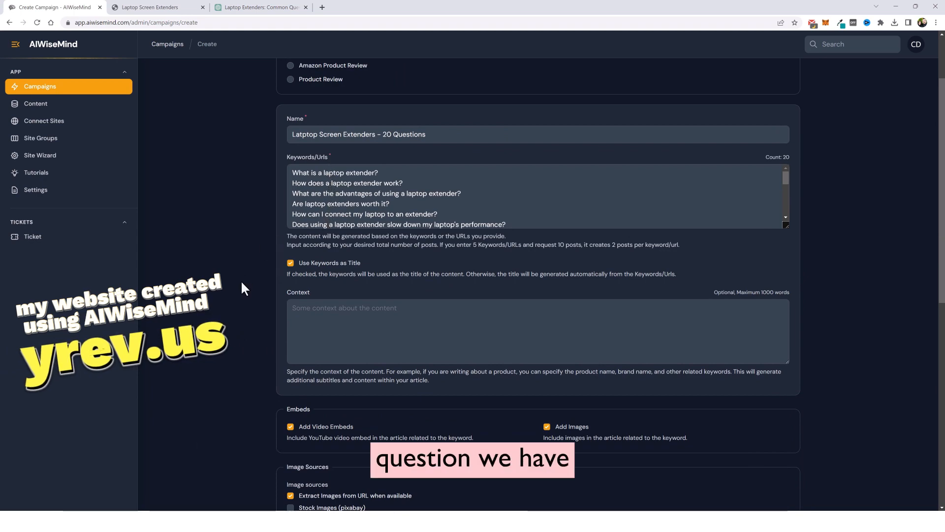
scroll(245, 288, down, 9)
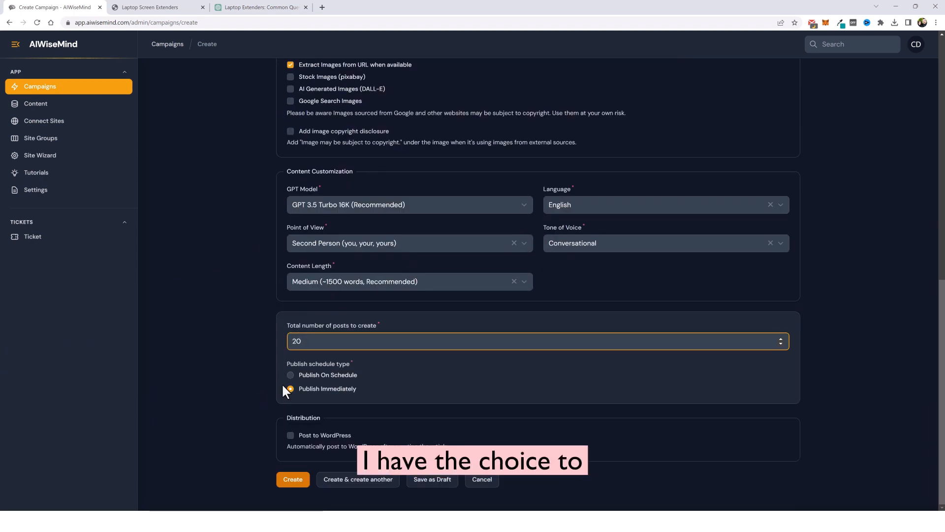
Try the Publish On Schedule type, view its frequency options and return to Publish Immediately
click(291, 375)
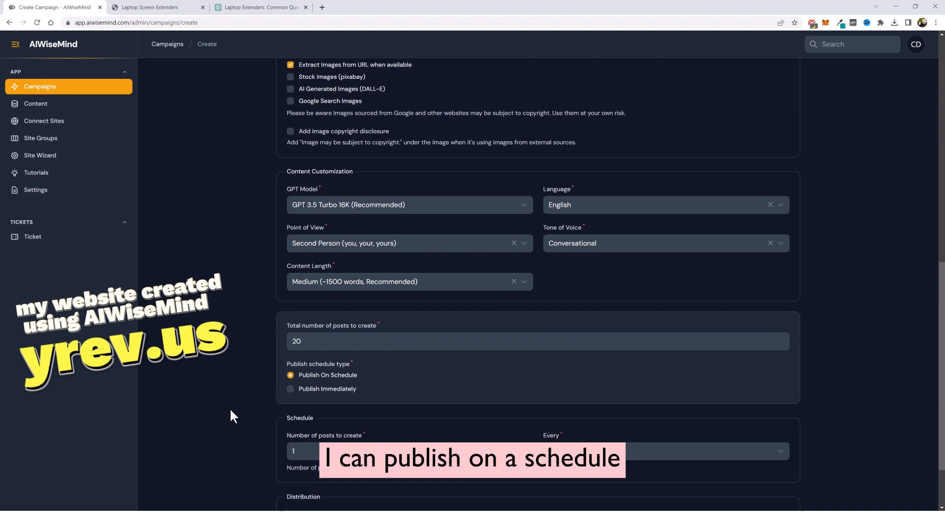
scroll(230, 411, down, 2)
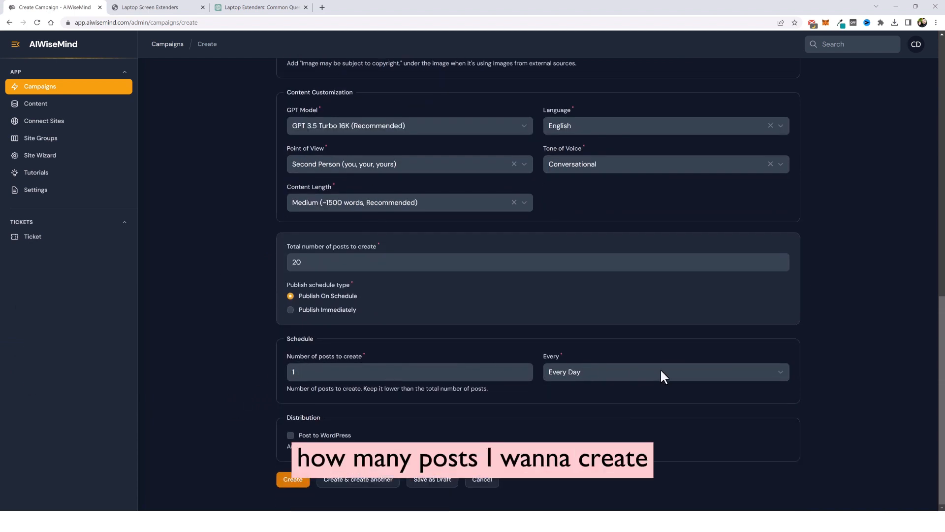
click(743, 372)
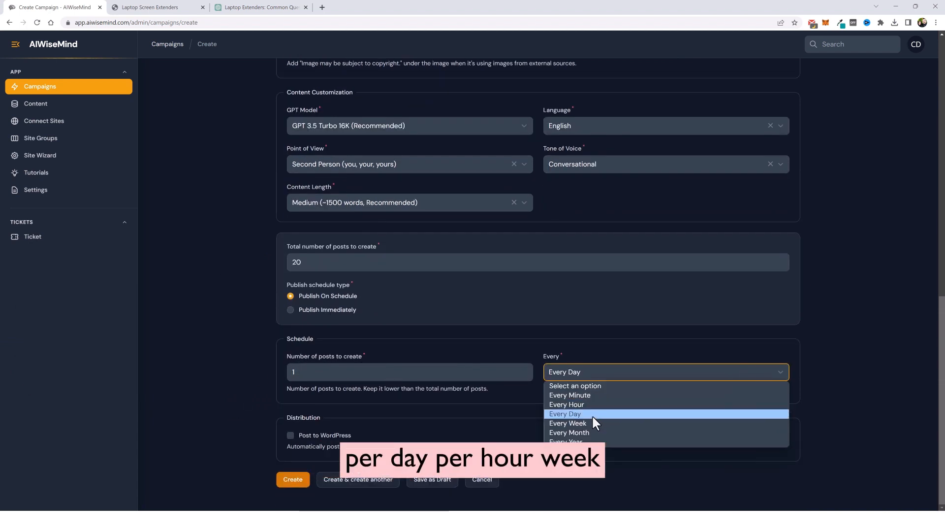
click(528, 349)
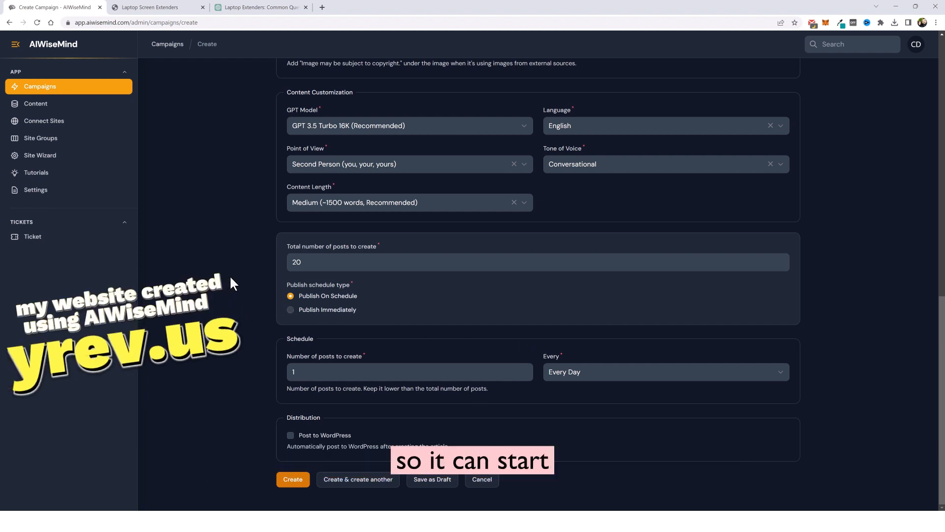
click(290, 309)
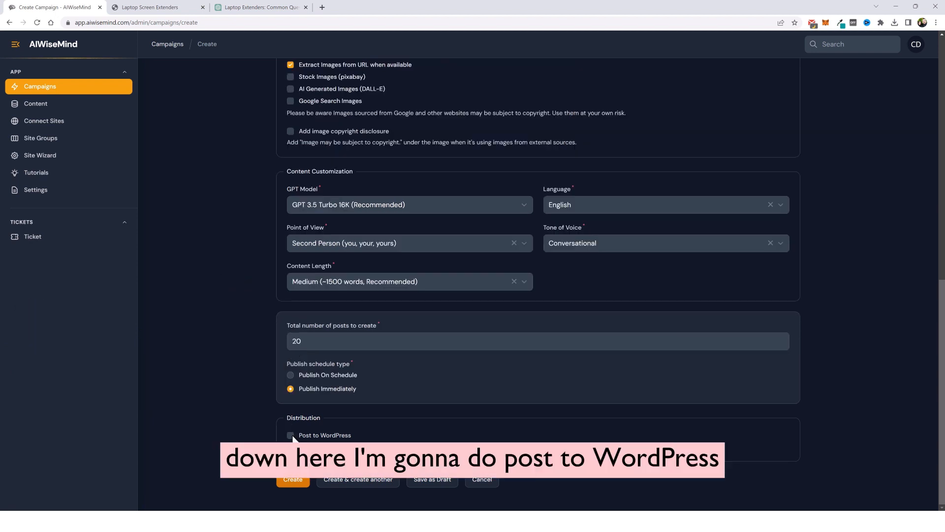
Enable posting to WordPress for the Laptop Screen Extenders site and check the post status choices, keeping Publish
click(291, 435)
scroll(310, 364, down, 4)
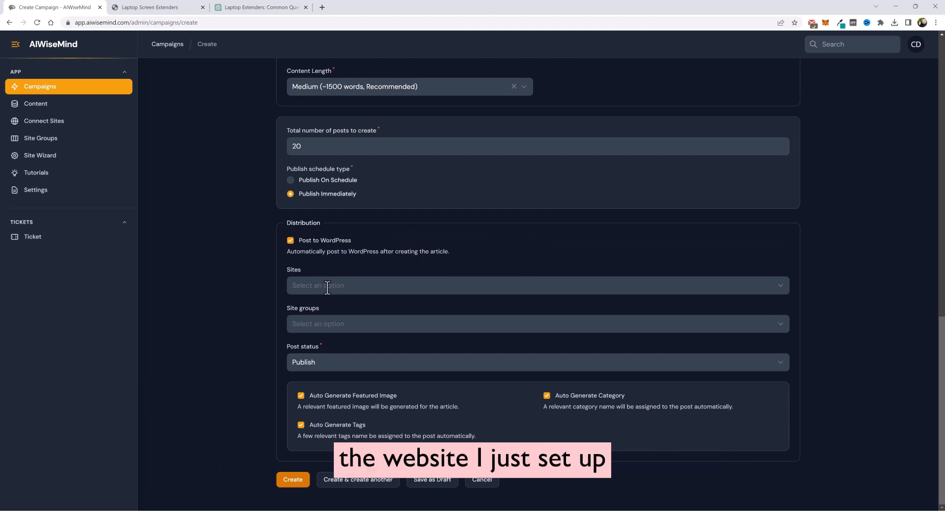
click(330, 285)
click(302, 295)
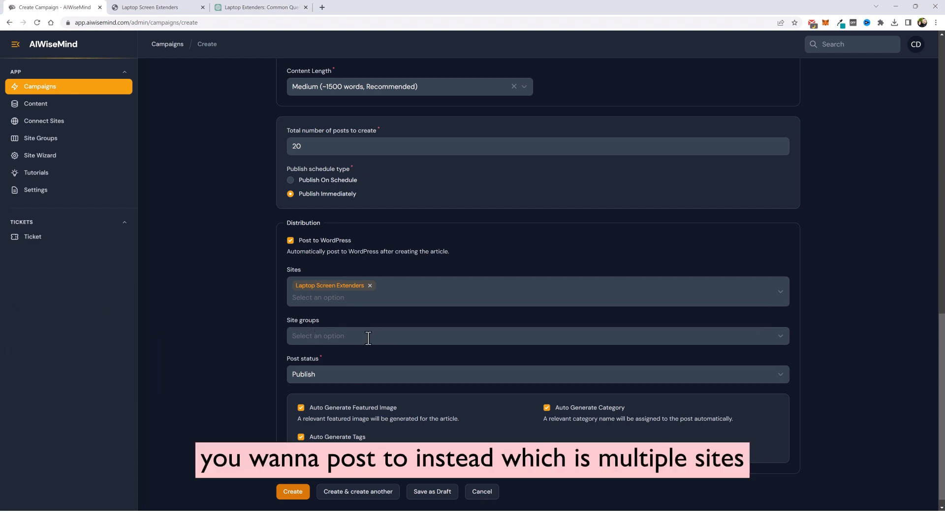
scroll(369, 337, down, 1)
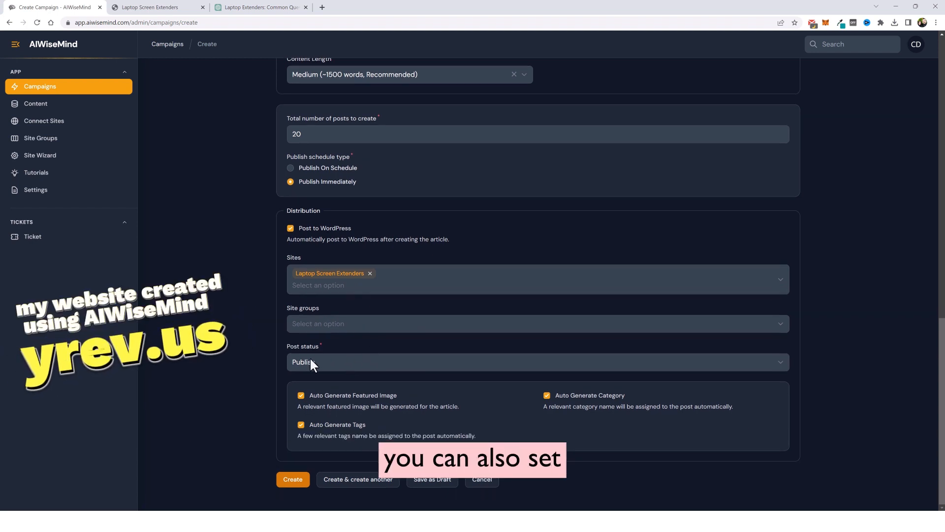
click(333, 360)
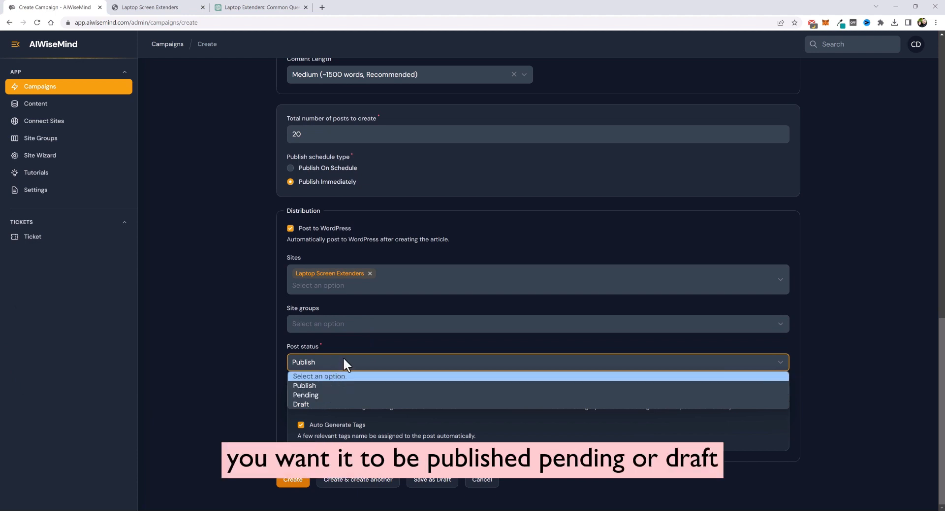
click(347, 345)
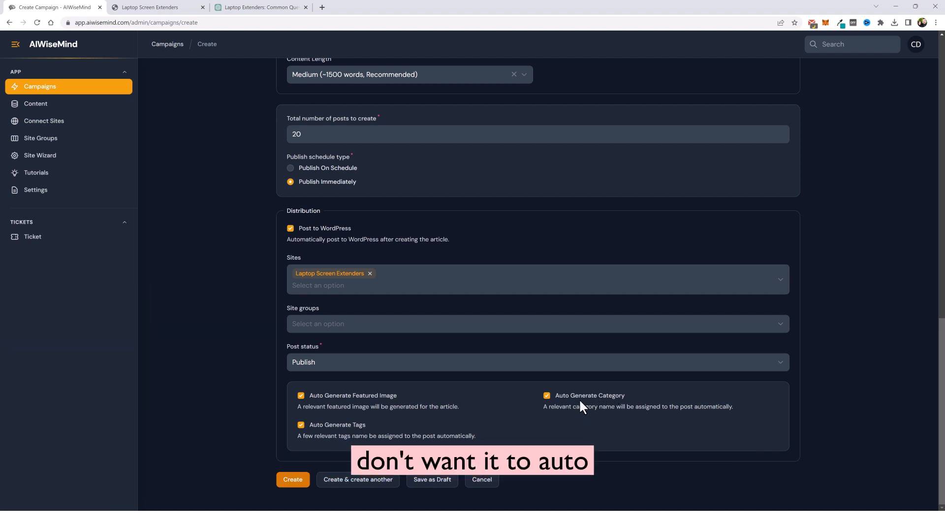
Disable Auto Generate Category and look at the categories available for the site
click(547, 395)
scroll(841, 322, down, 2)
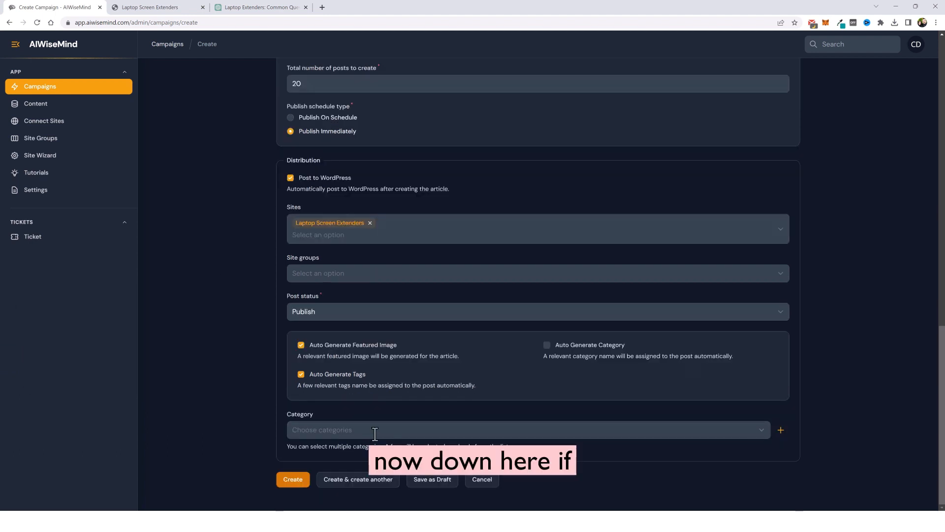
click(379, 432)
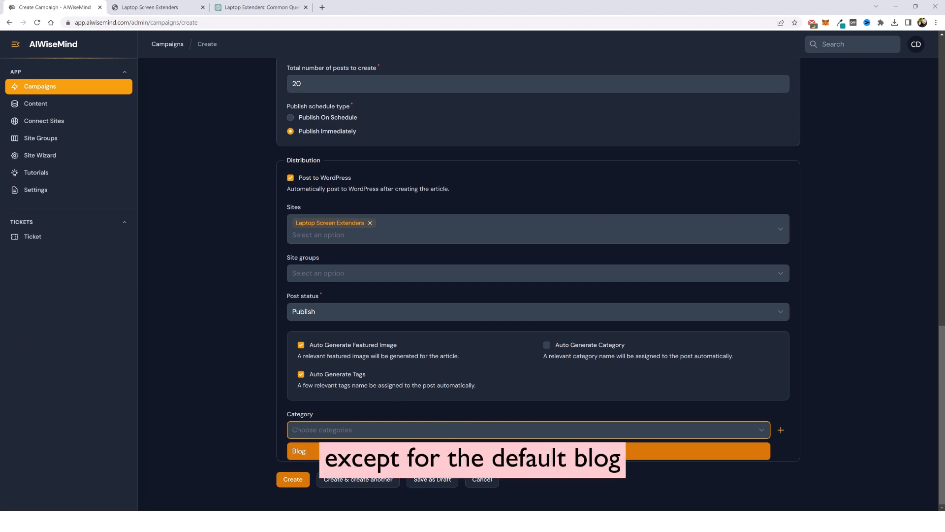
click(838, 352)
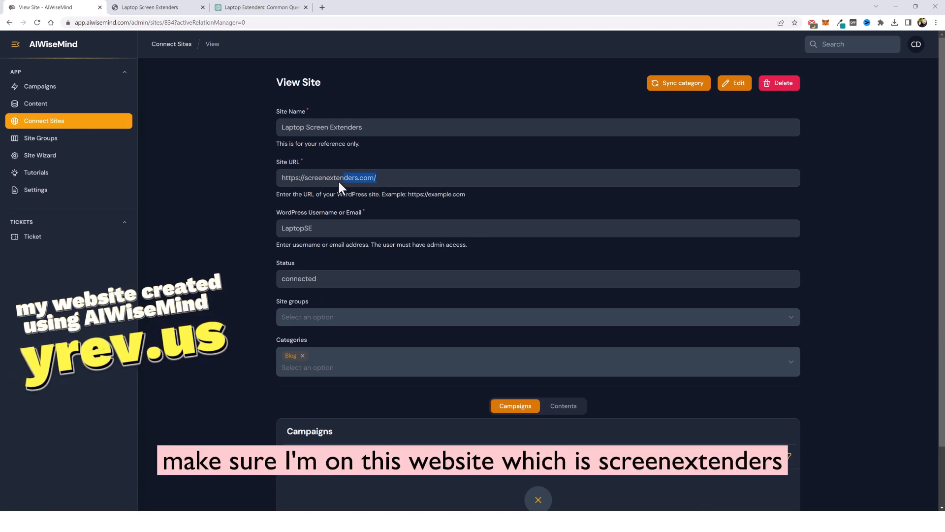
Sync the categories of the connected screenextenders.com site and review them in the campaign's category list
drag(292, 184, 279, 182)
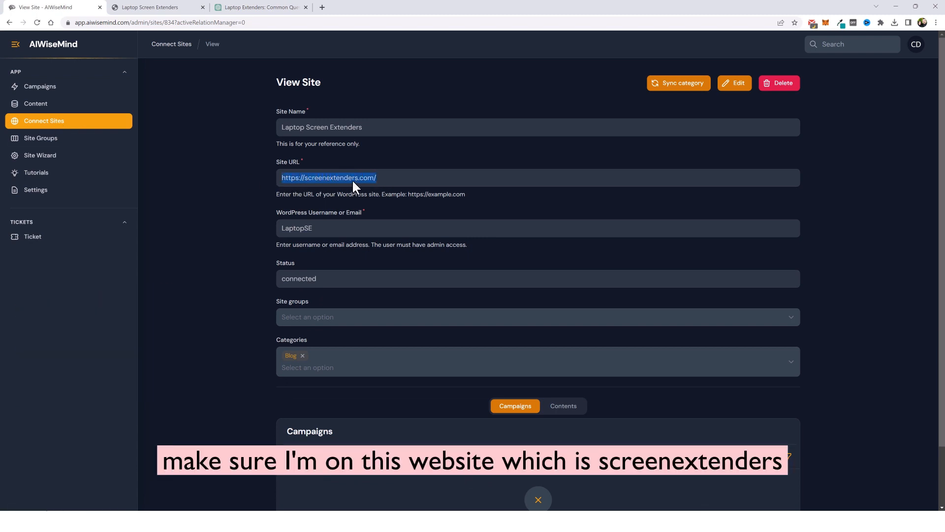
click(685, 85)
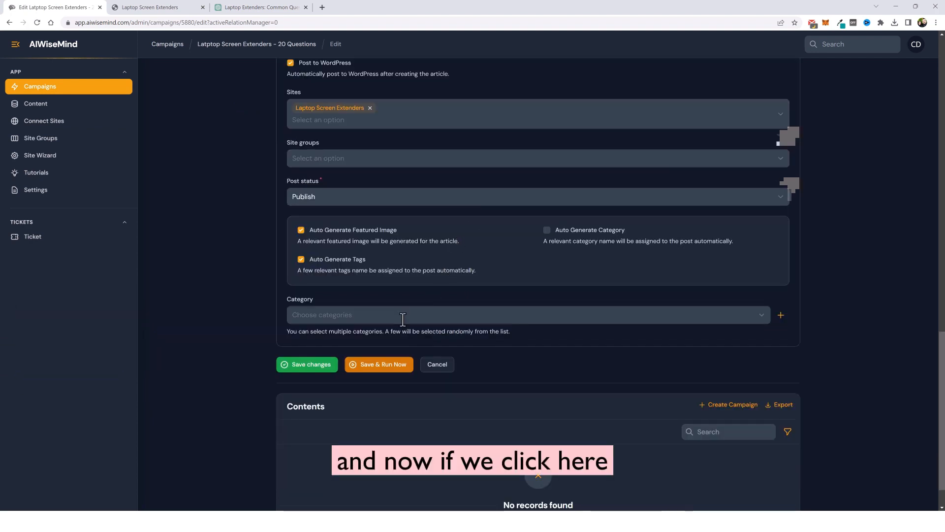
click(401, 315)
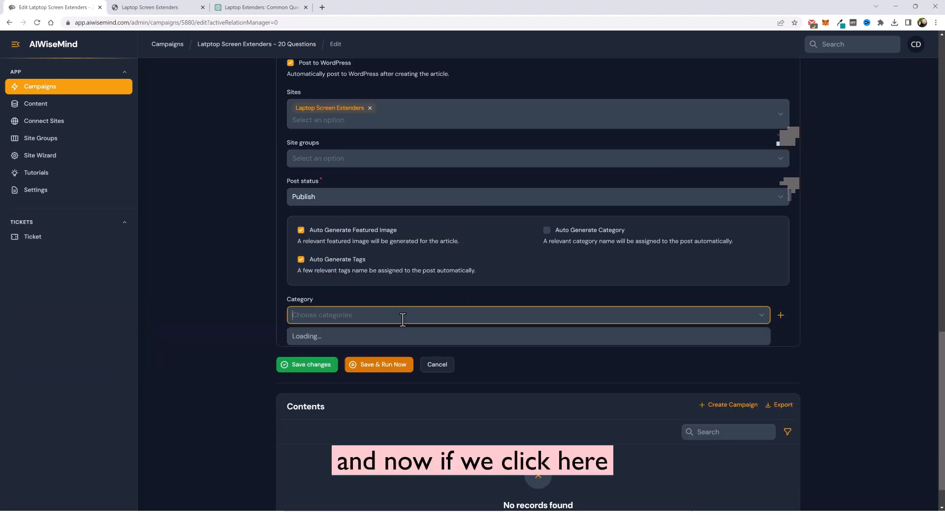
scroll(392, 364, down, 2)
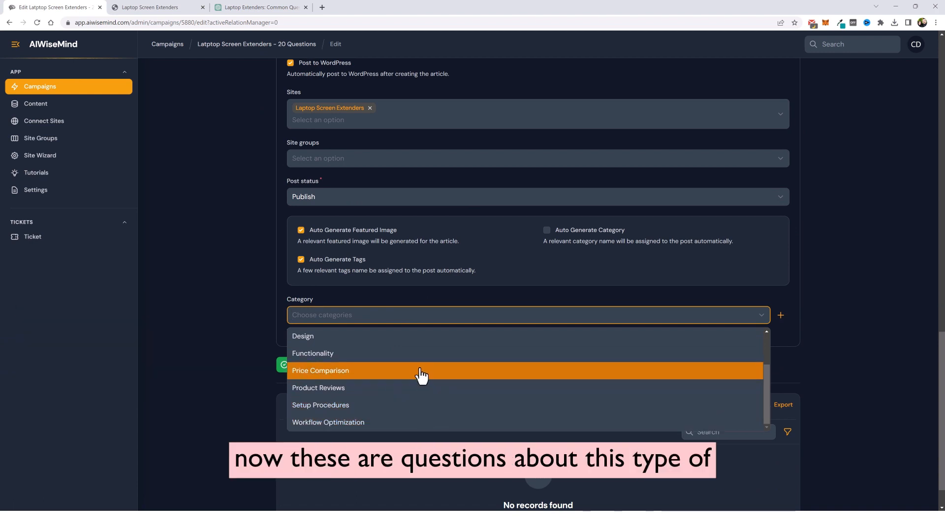
scroll(418, 392, up, 1)
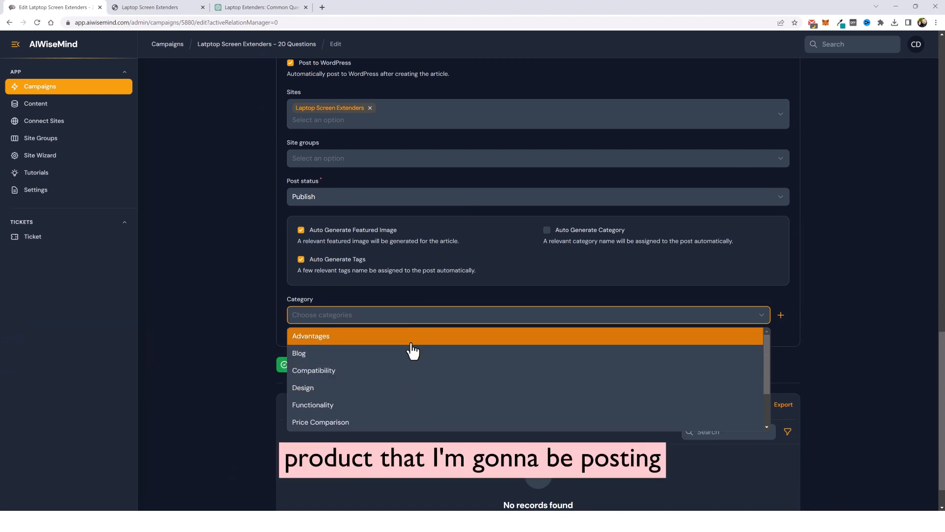
scroll(412, 380, down, 2)
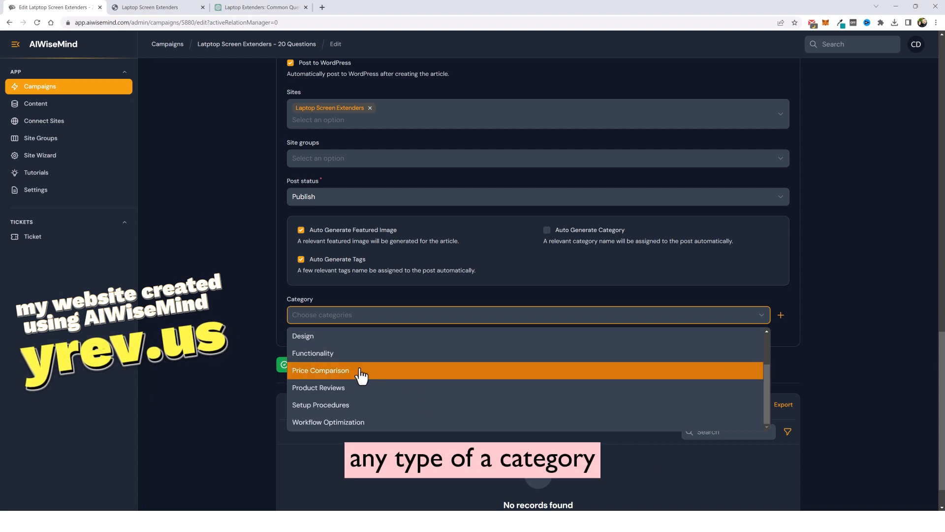
click(389, 297)
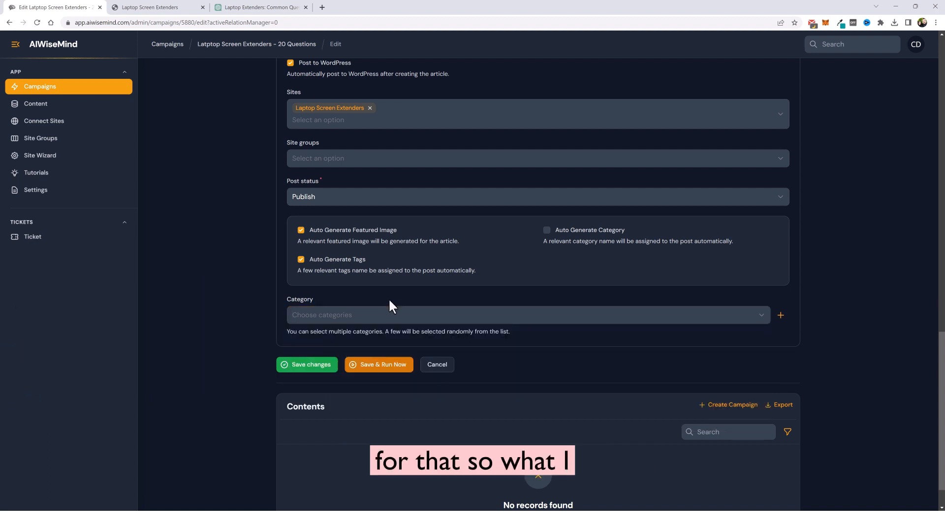
Create a new category named Popular Questions for the campaign's posts
click(781, 315)
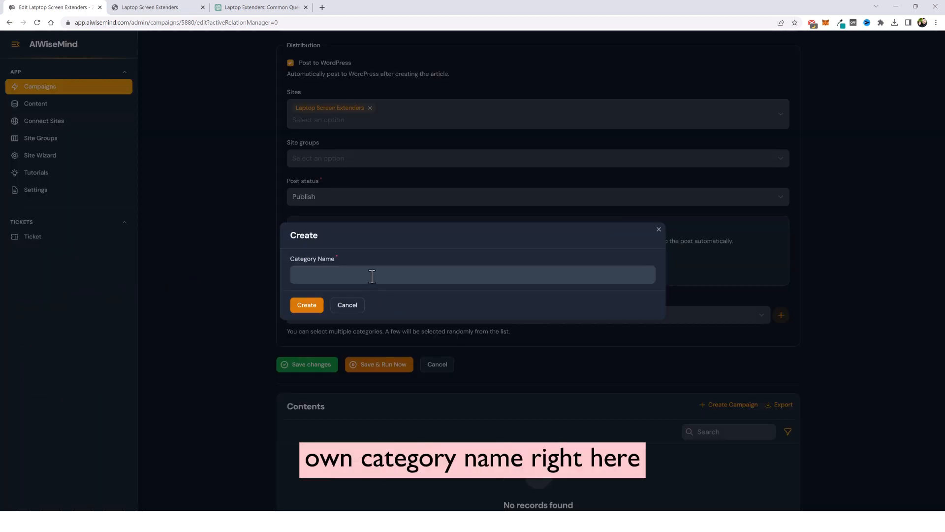
click(374, 277)
text(Popular Questions)
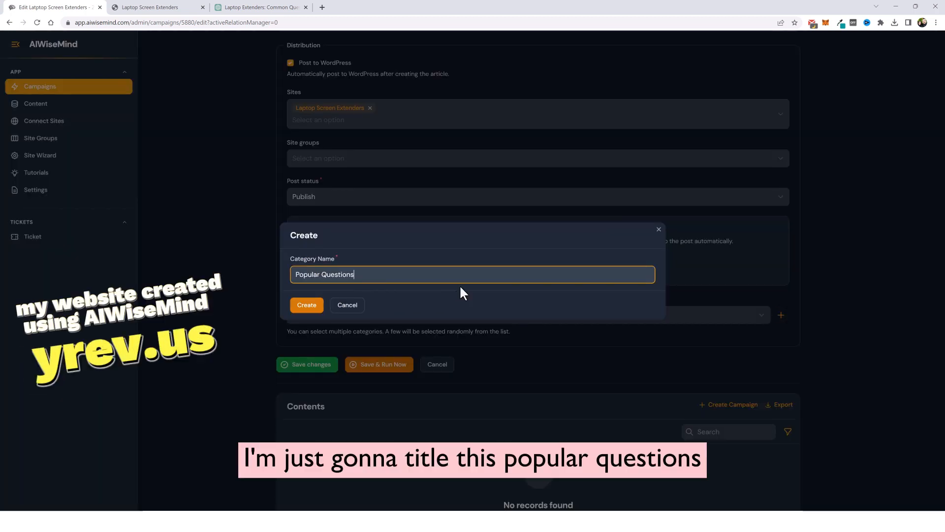
click(307, 306)
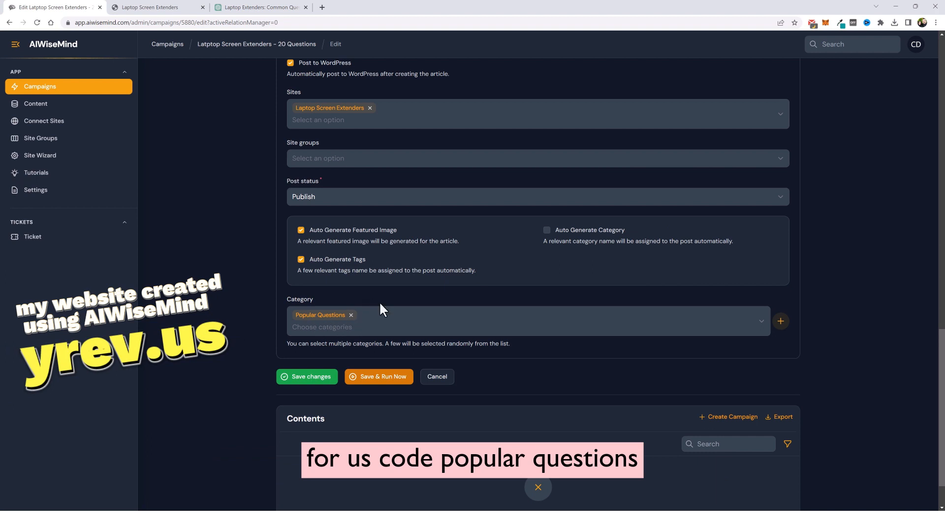
Save and run the campaign, and open the content list to check the status of its articles
click(376, 387)
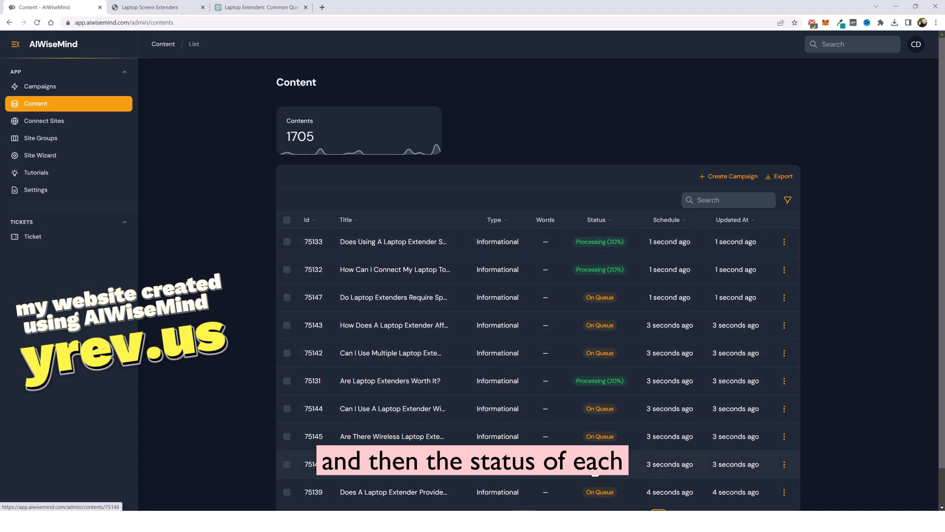
click(33, 105)
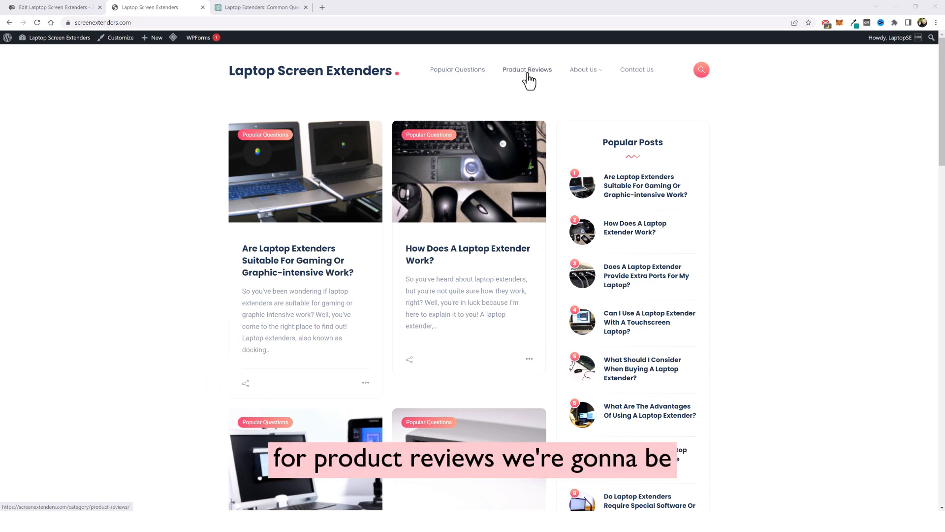
Open the site's About Us, Terms Of Use, Disclosure, Privacy Policy and Contact Us pages in separate browser tabs
mouse_move(598, 74)
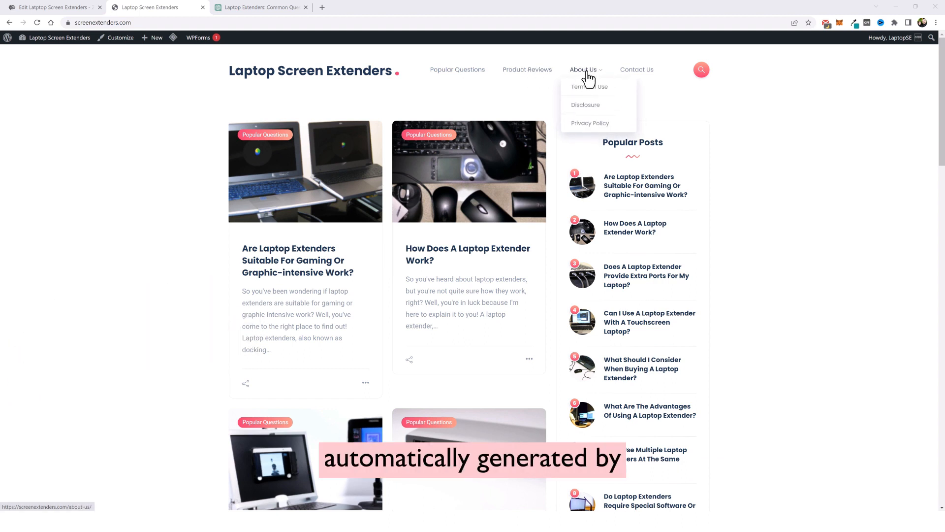
middle_click(588, 73)
middle_click(587, 87)
middle_click(586, 105)
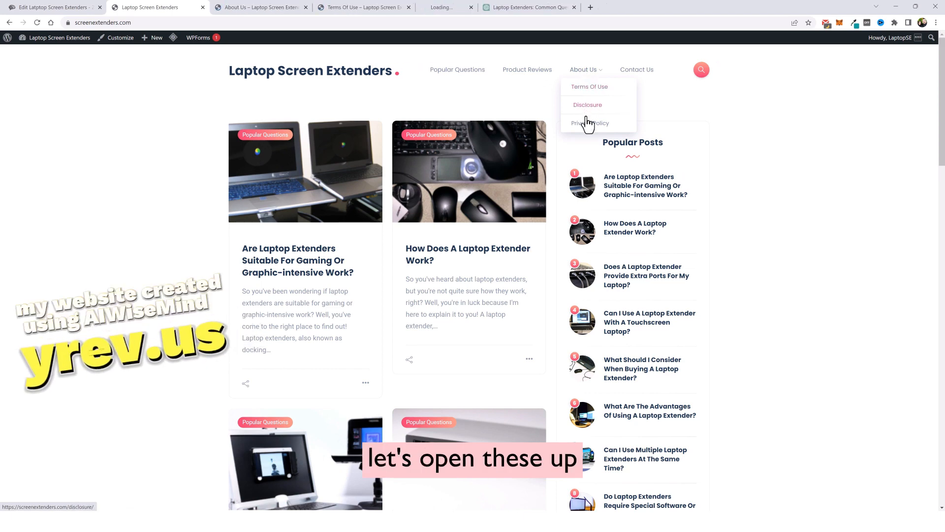
middle_click(589, 123)
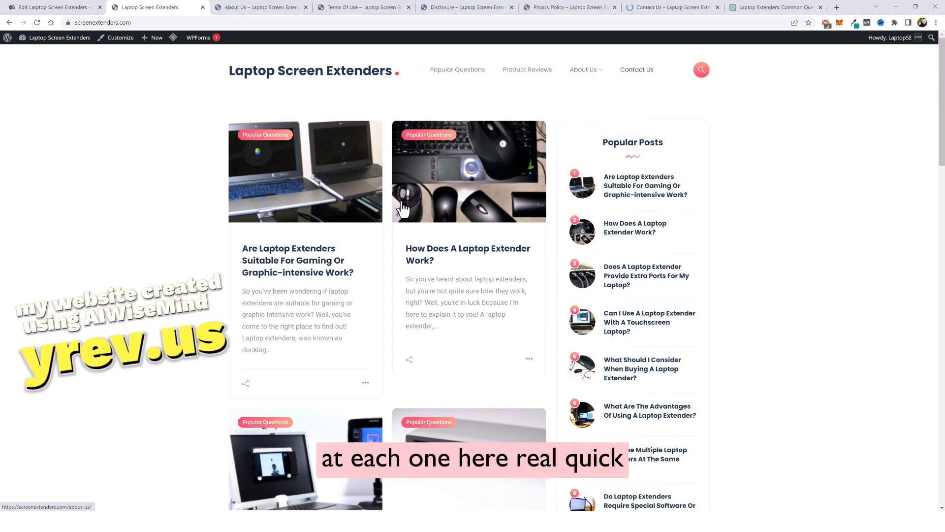
Read through the site's About Us and Terms Of Use pages
key(ctrl+Tab)
scroll(356, 331, down, 4)
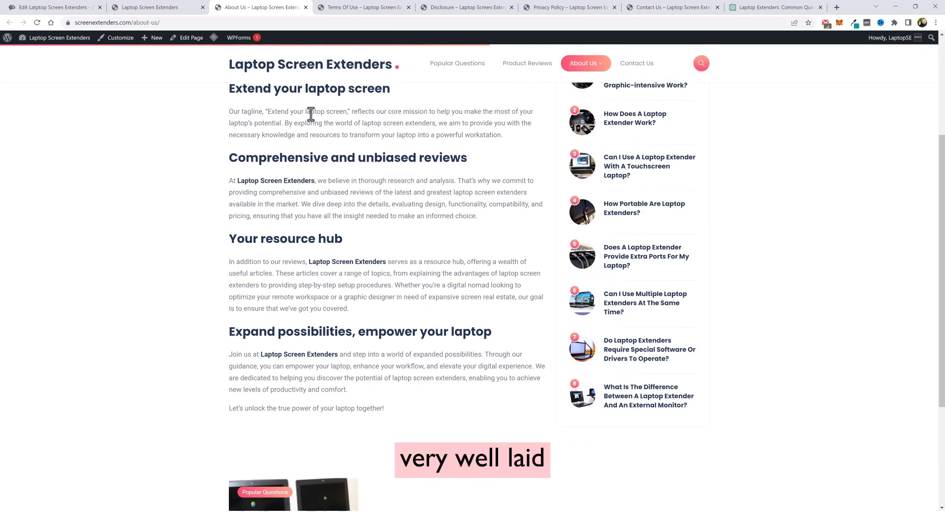
scroll(311, 113, up, 1)
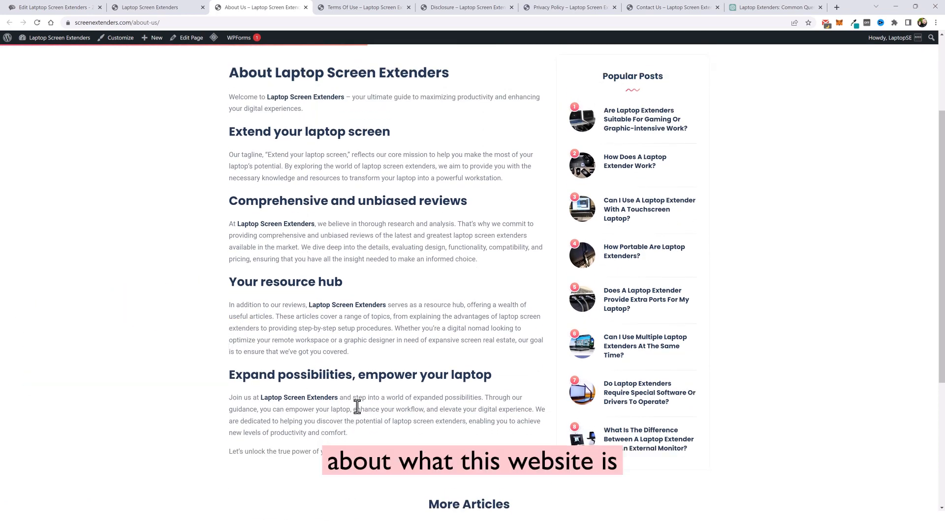
key(ctrl+Tab)
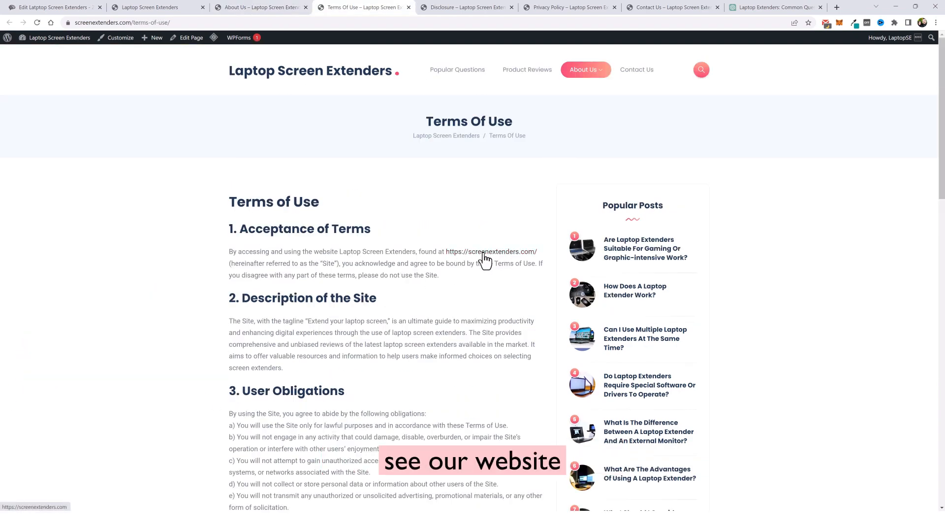
scroll(365, 320, down, 5)
scroll(346, 306, down, 15)
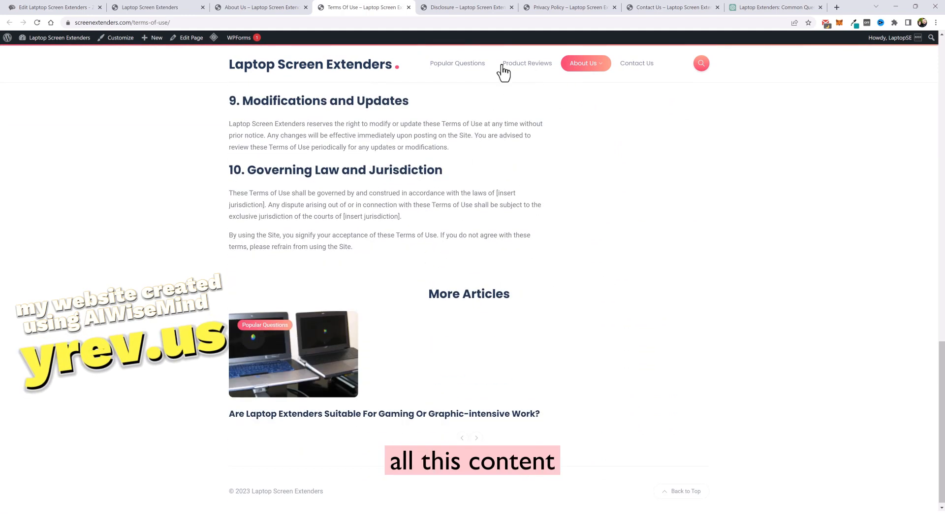
Look over the site's Disclosure, Privacy Policy and Contact Us pages
click(465, 8)
scroll(363, 302, down, 5)
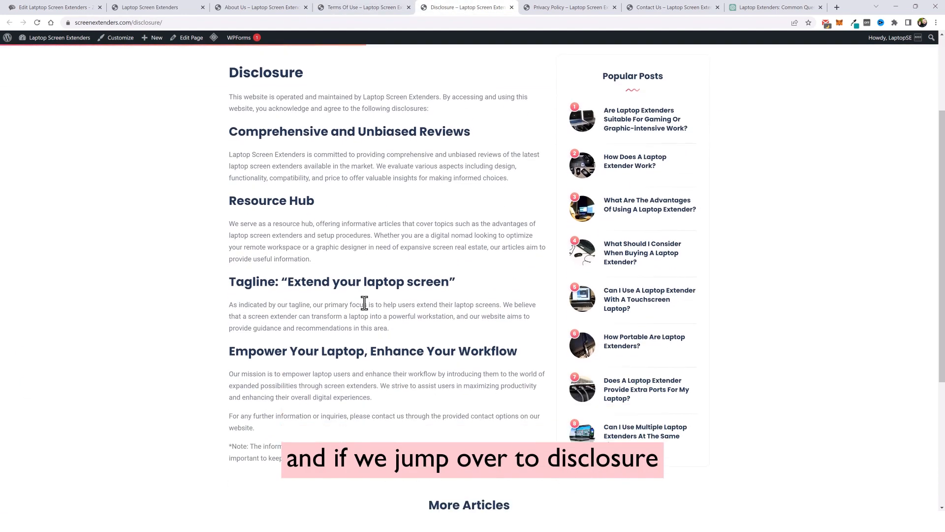
click(541, 8)
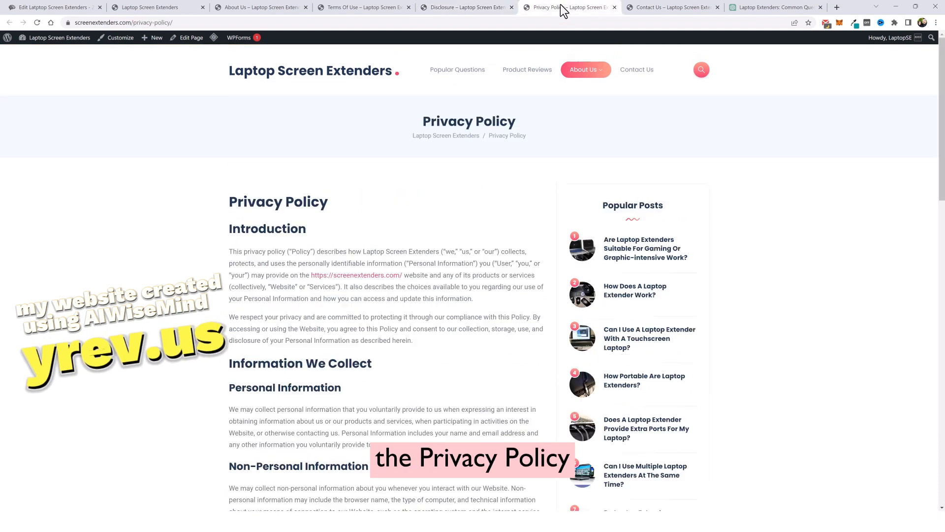
key(ctrl+Tab)
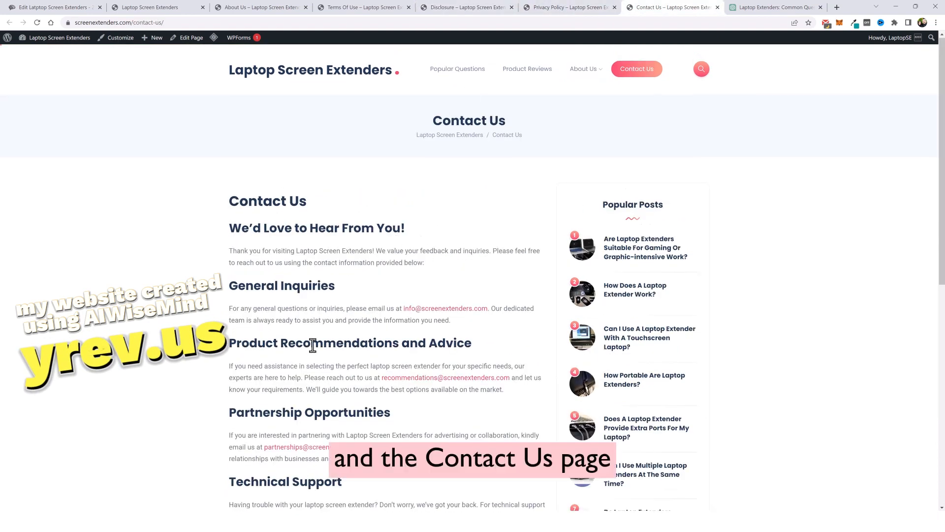
scroll(327, 327, down, 3)
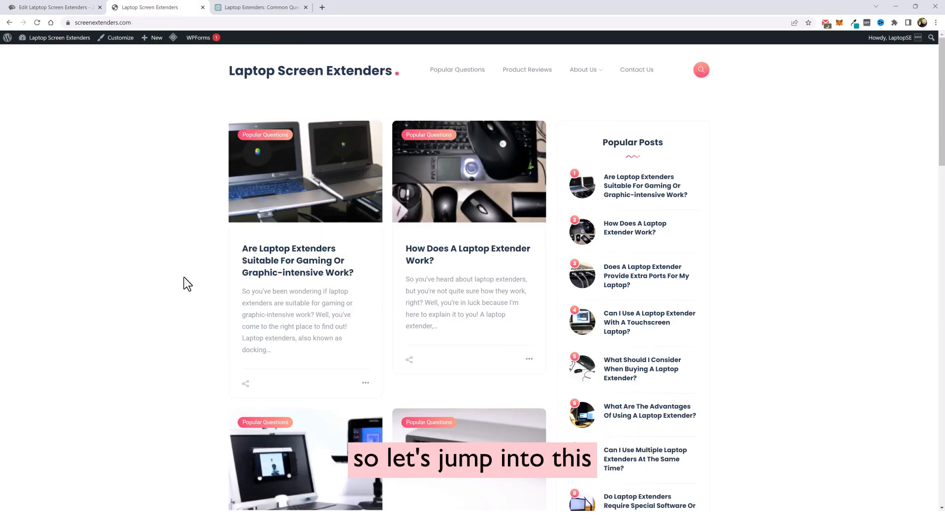
Browse the Popular Questions category and open the post on the difference between a laptop extender and an external monitor
click(452, 72)
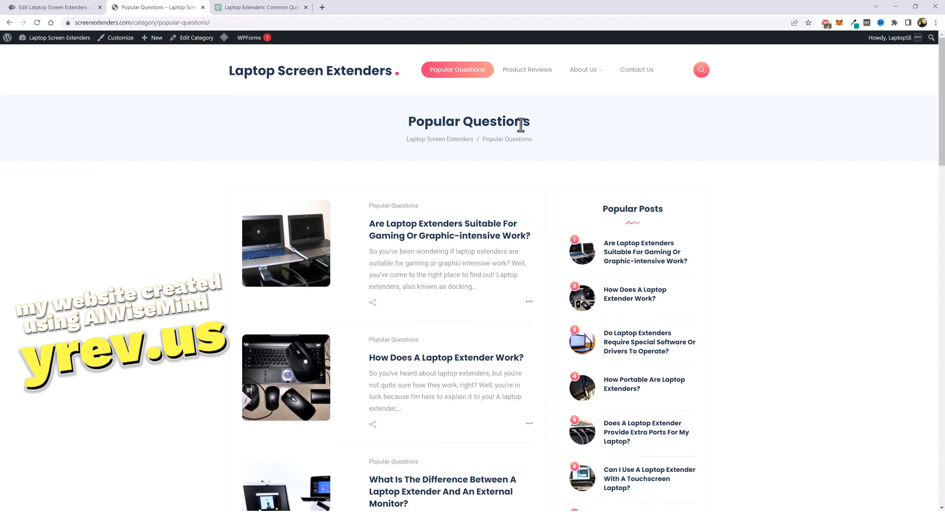
scroll(439, 312, down, 2)
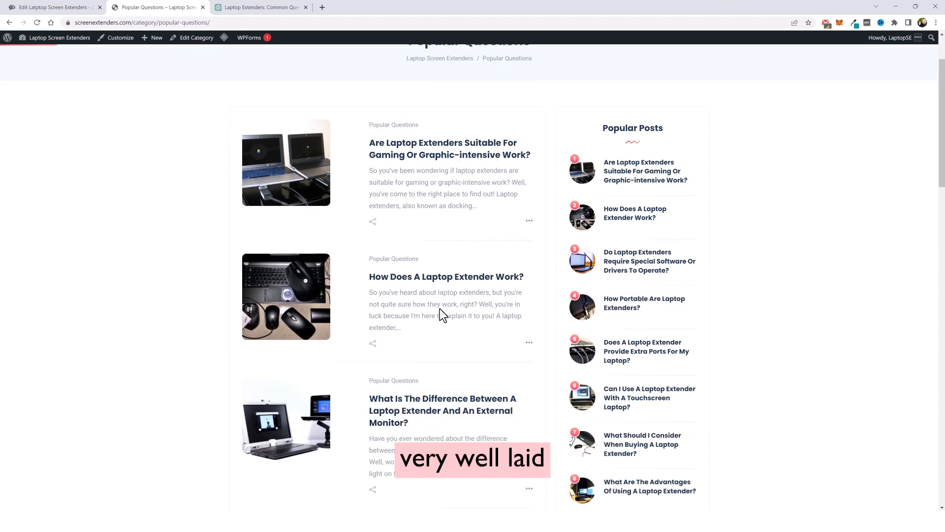
click(445, 402)
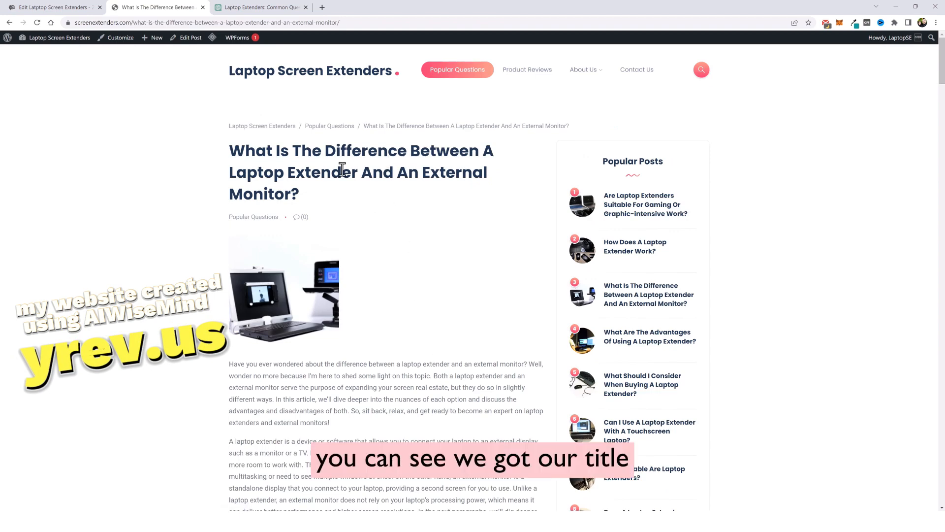
Examine the article's introduction, embedded video, table of contents and section headings down to its conclusion
scroll(451, 275, down, 5)
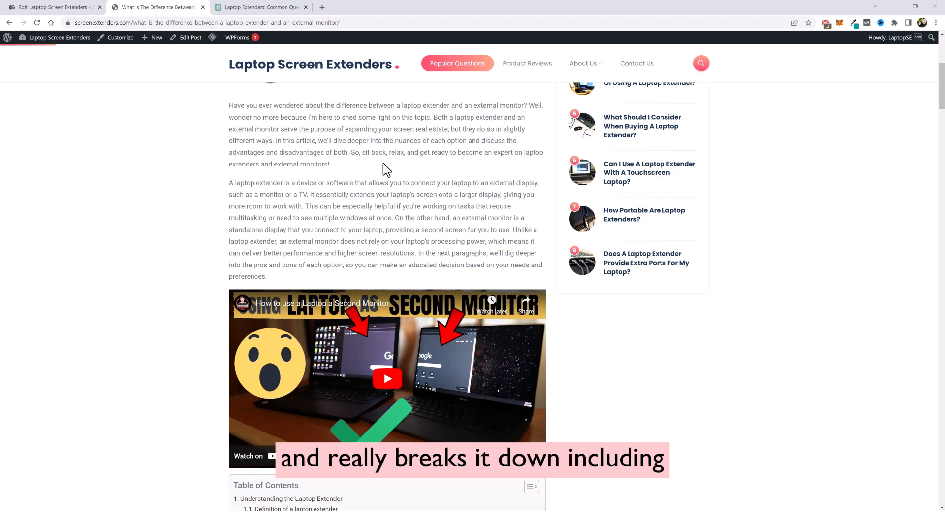
scroll(359, 182, down, 2)
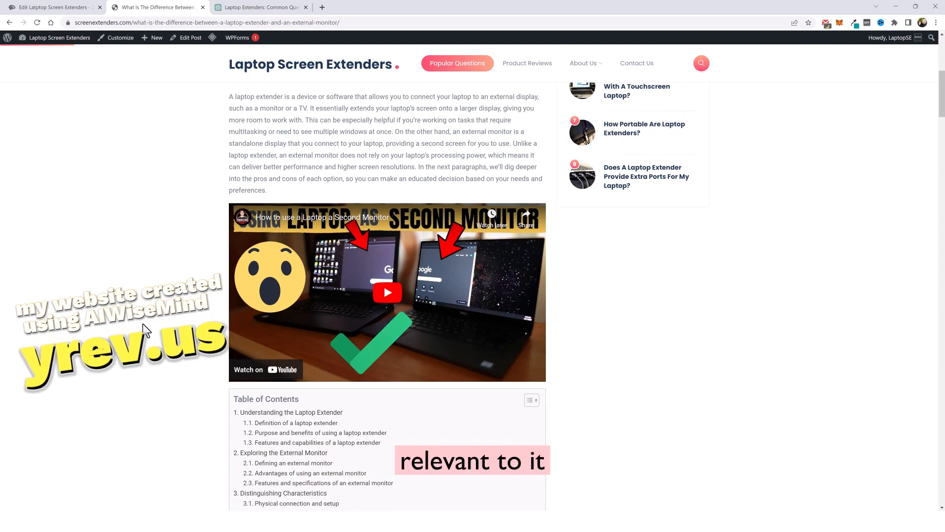
scroll(220, 260, down, 7)
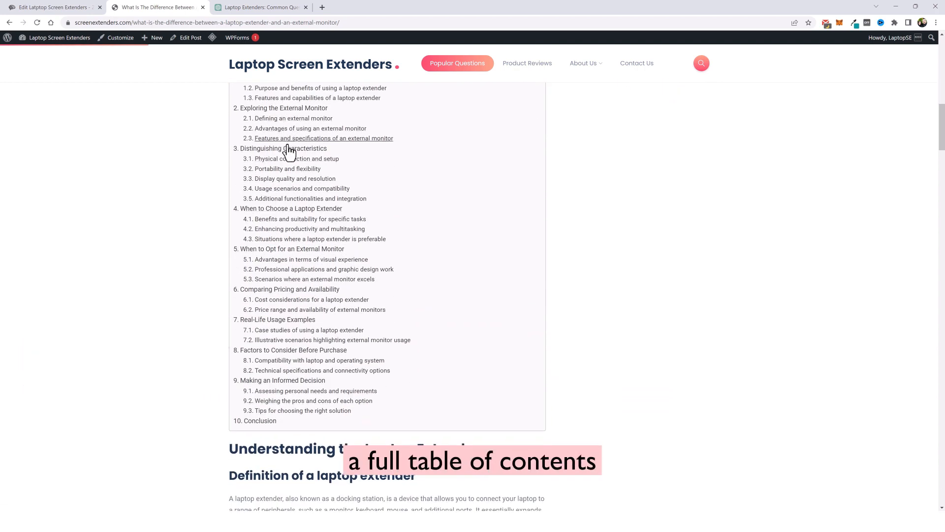
scroll(290, 237, up, 1)
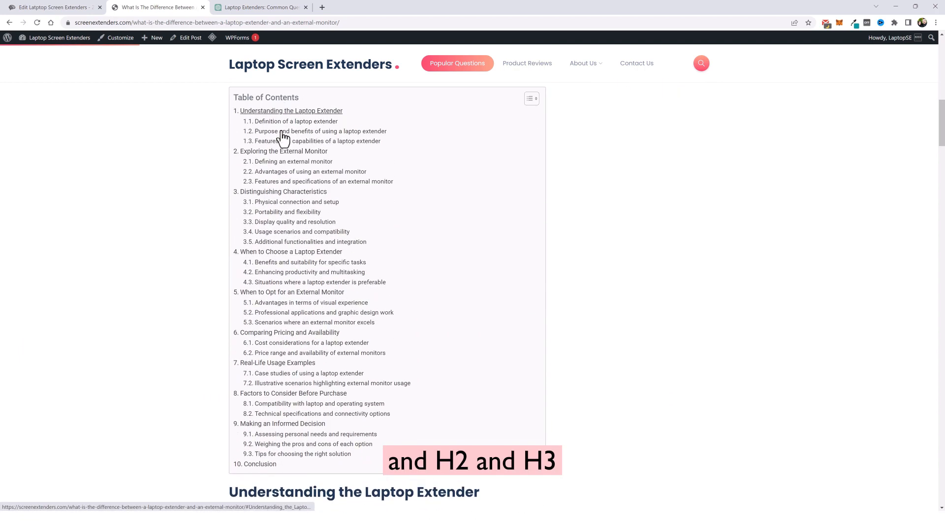
scroll(296, 246, down, 13)
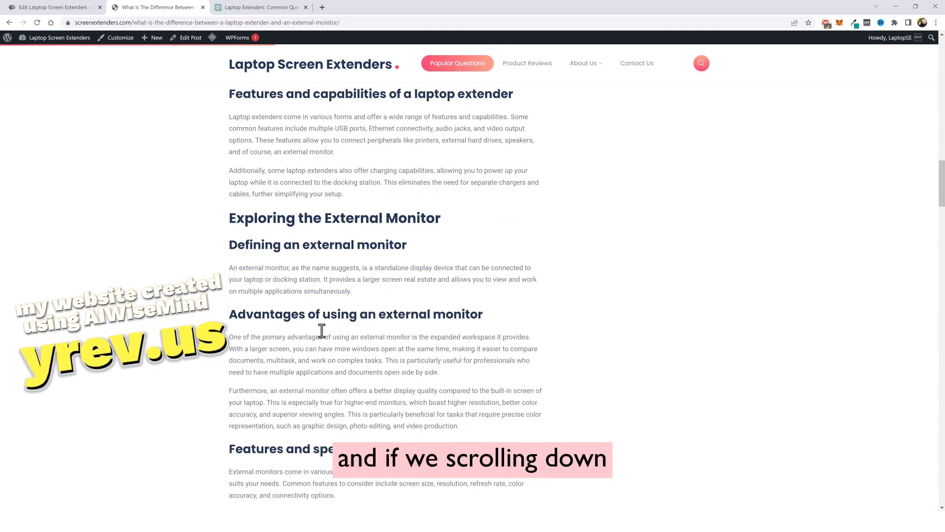
scroll(322, 330, down, 14)
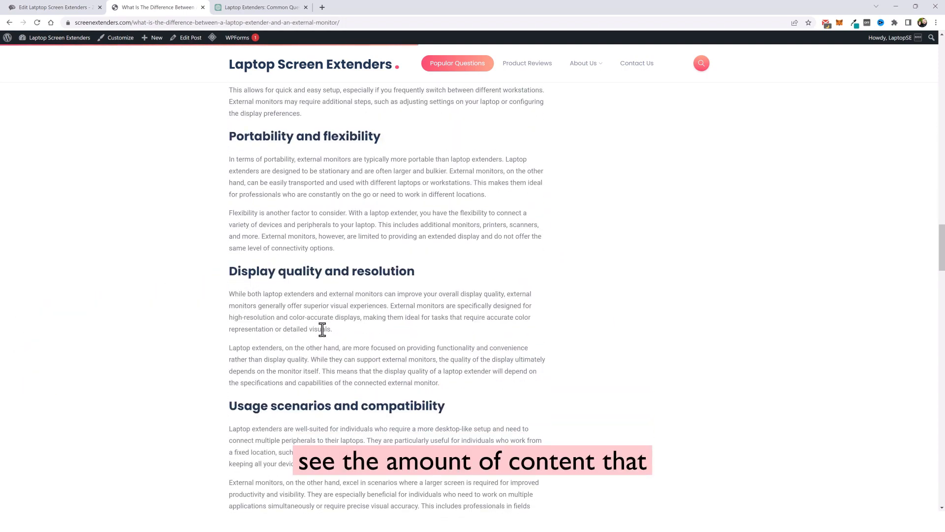
scroll(322, 329, down, 6)
scroll(339, 323, down, 15)
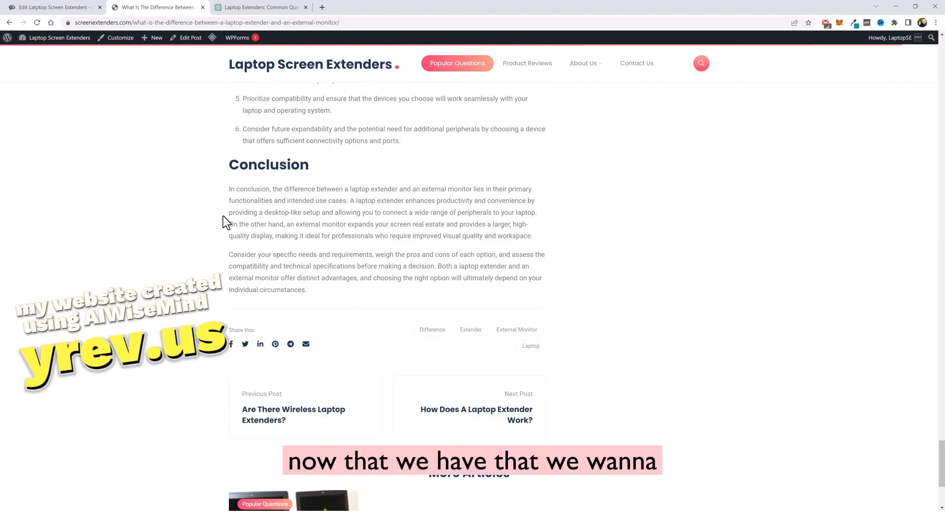
View the site's Product Reviews category, and switch to Amazon to look through the screen extenders results
click(522, 66)
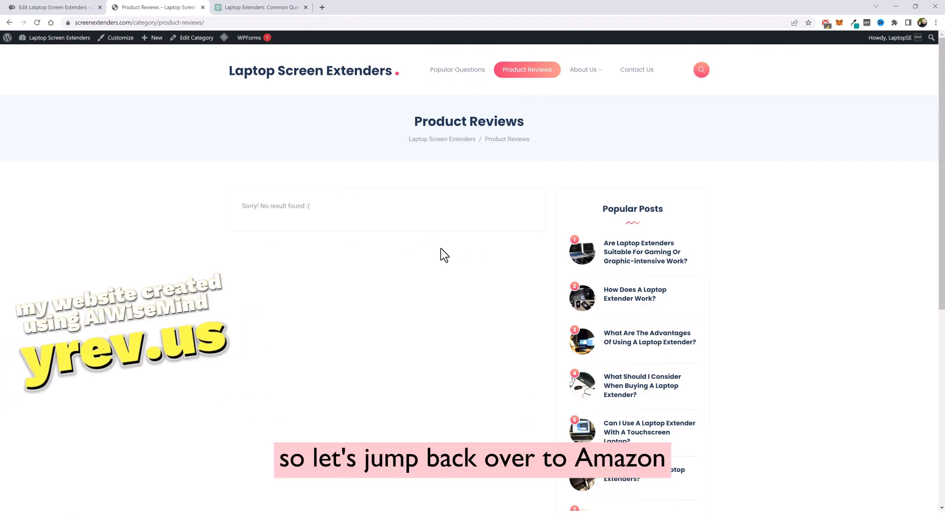
key(alt+Tab)
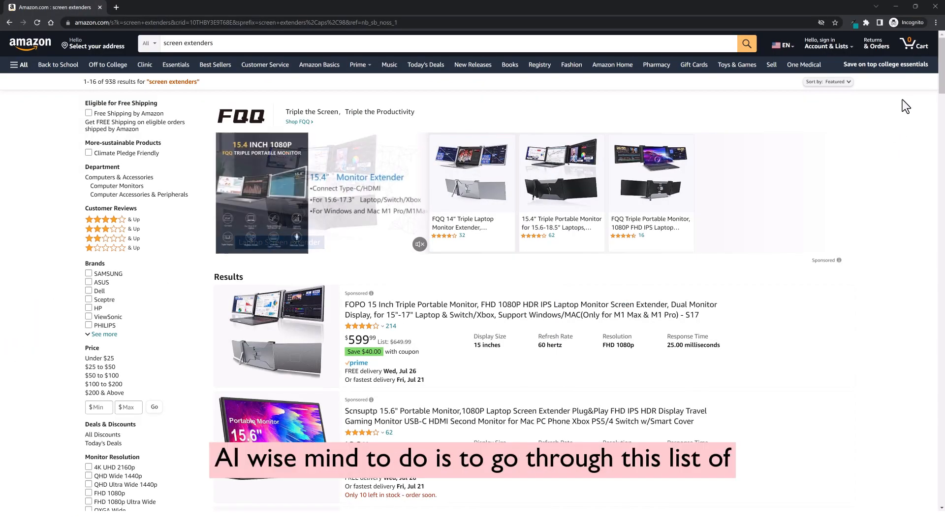
drag(940, 64, 928, 387)
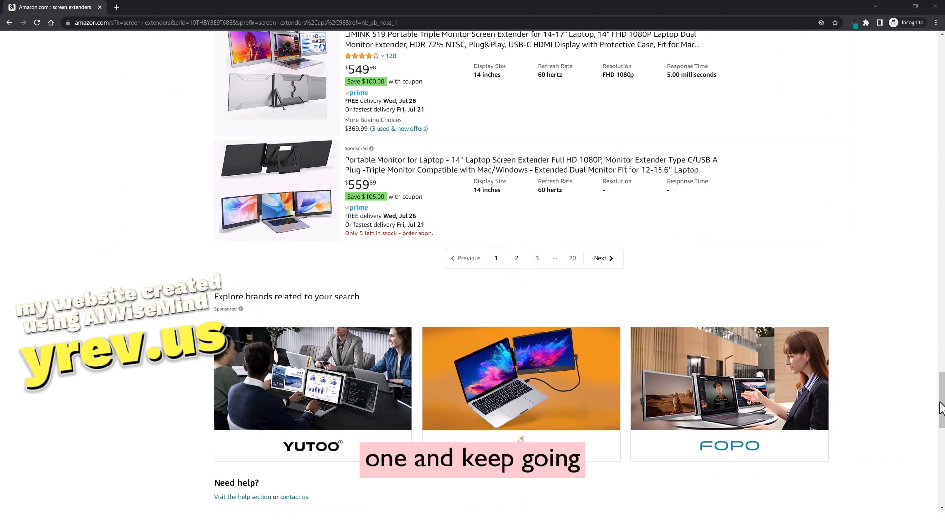
drag(941, 406, 920, 54)
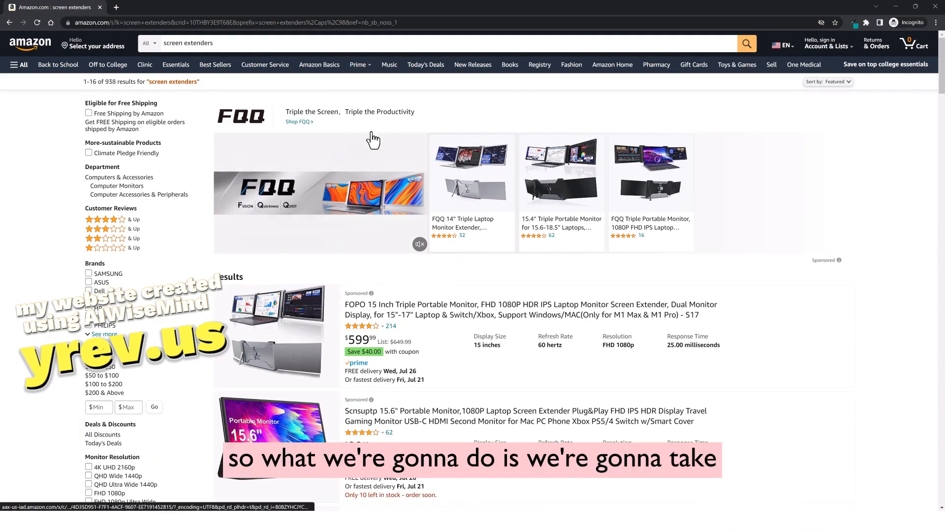
click(172, 22)
drag(75, 23, 205, 22)
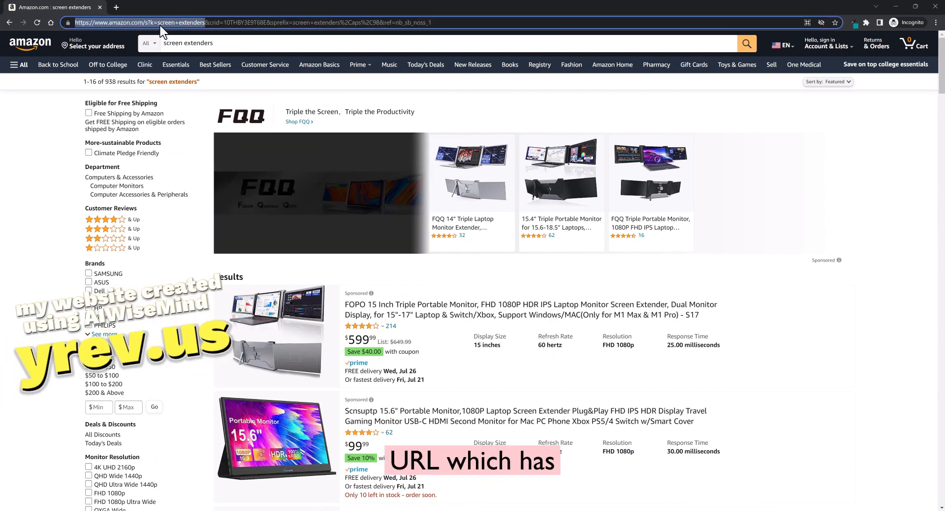
right_click(174, 23)
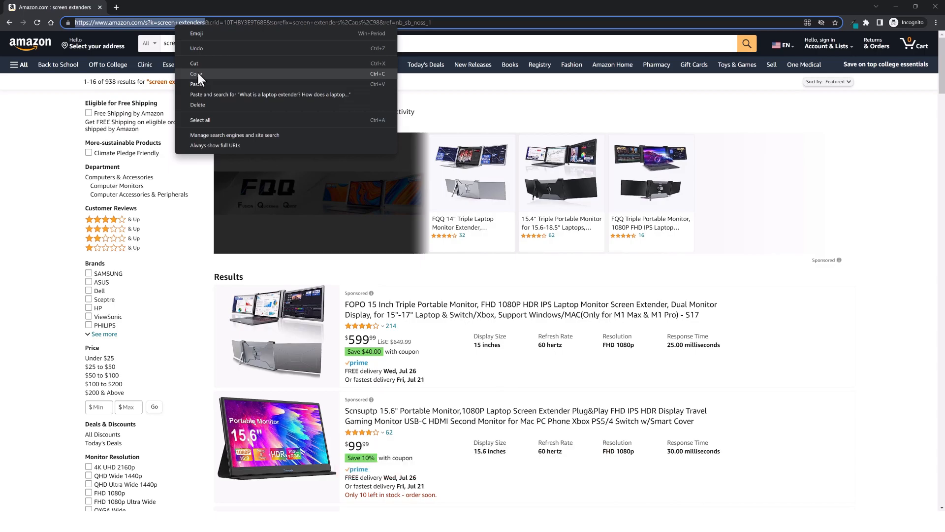
click(198, 74)
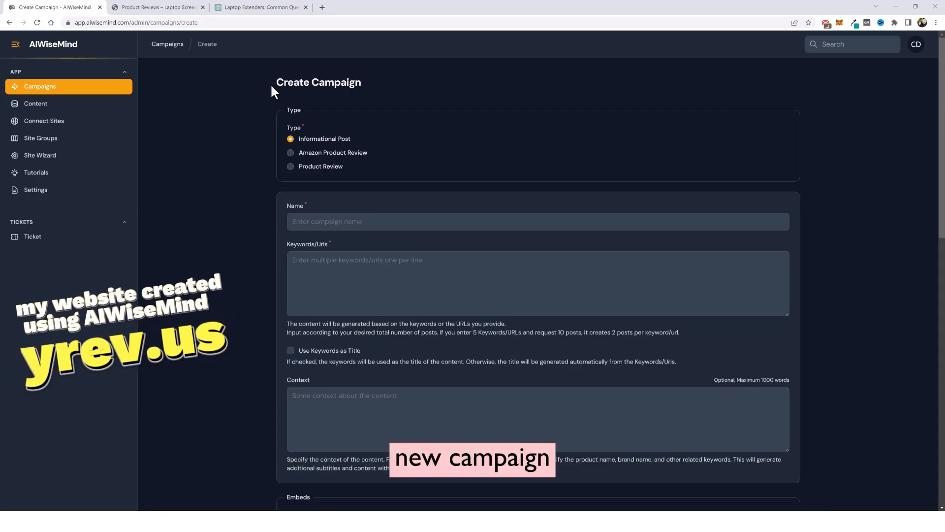
click(290, 153)
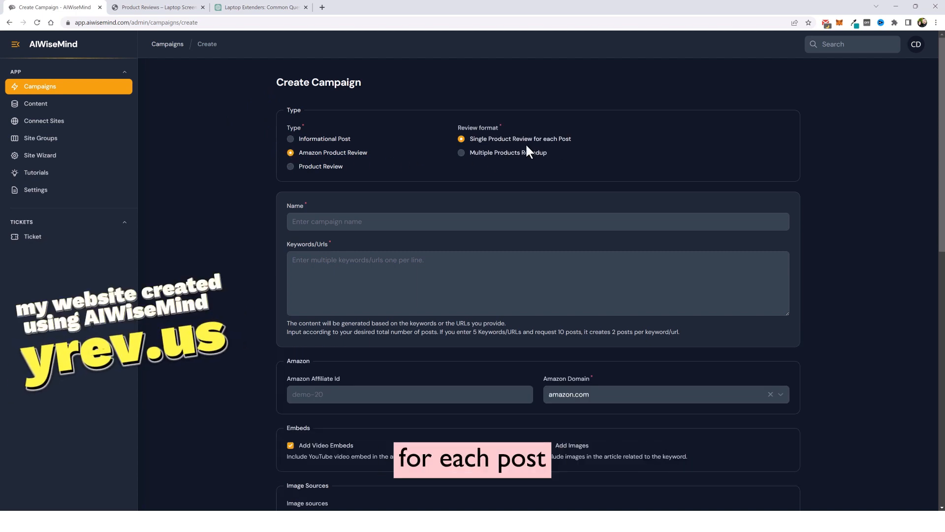
click(322, 269)
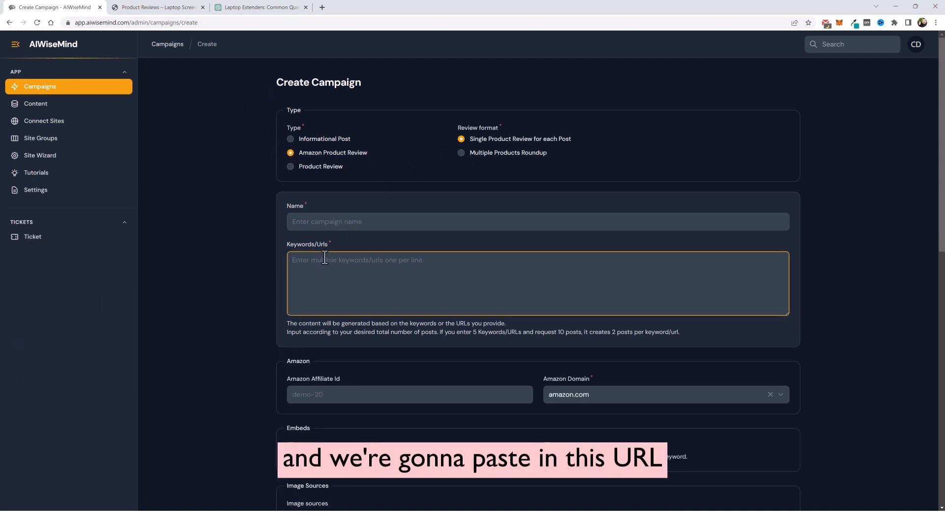
key(ctrl+v)
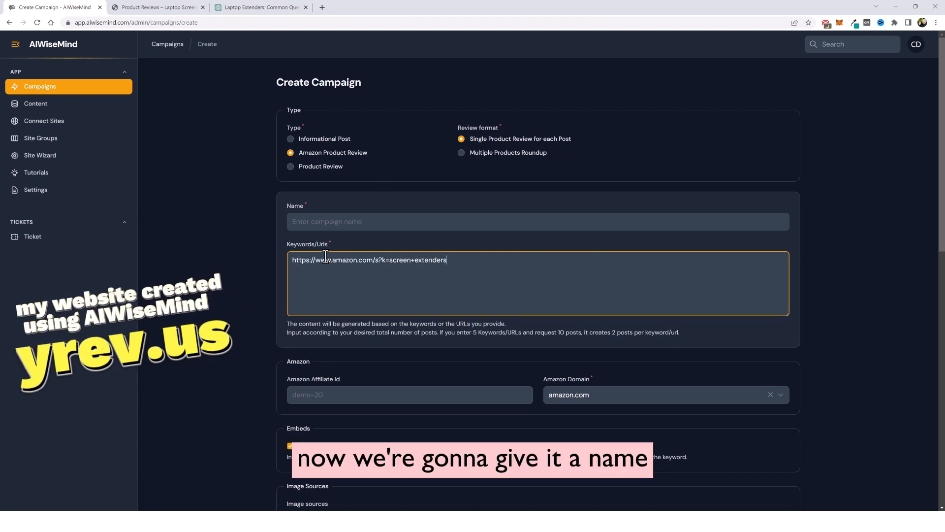
click(325, 222)
text(Laptop Extenders 100)
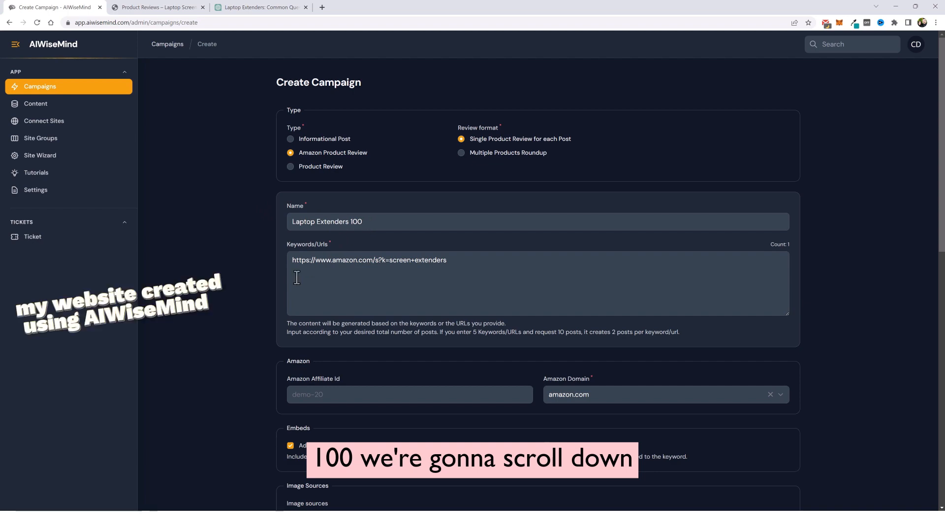
Enter aiwm-20 as the Amazon affiliate ID and keep amazon.com as the Amazon domain
scroll(227, 325, down, 4)
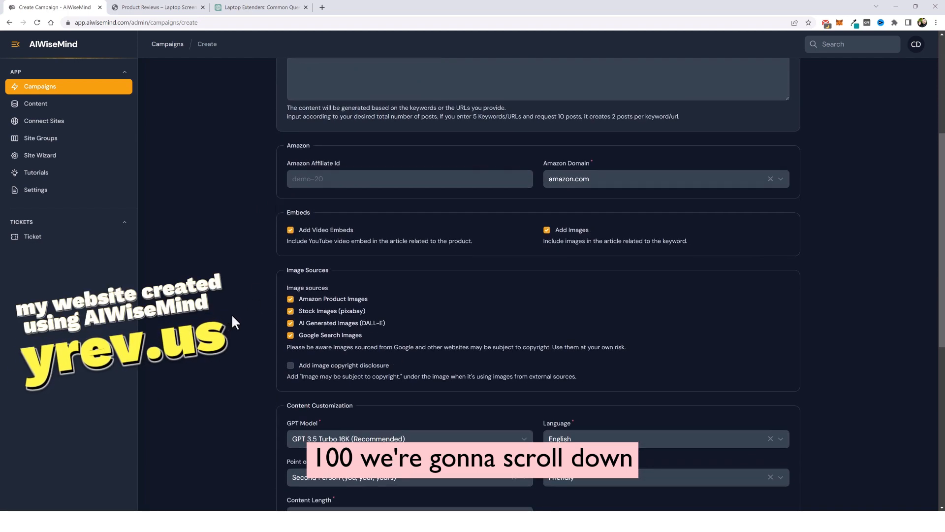
click(346, 182)
text(aiwm-20)
click(591, 187)
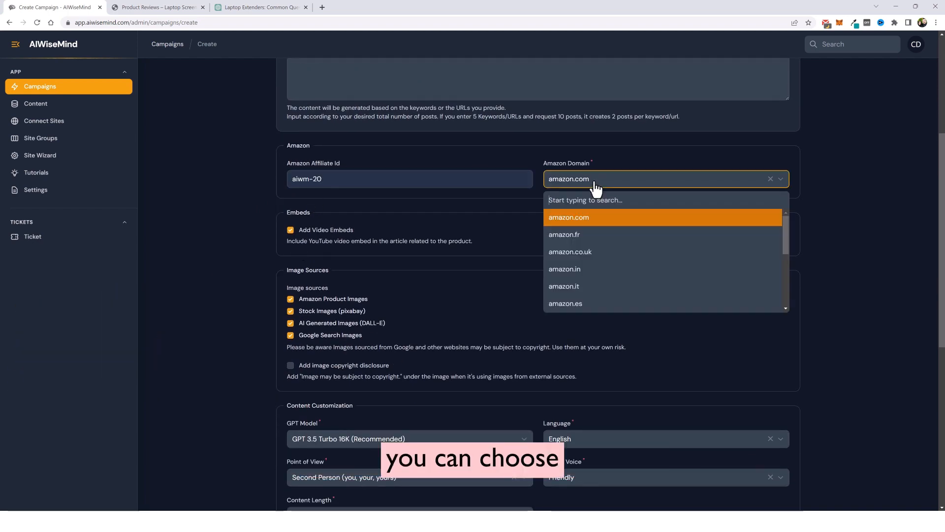
click(630, 157)
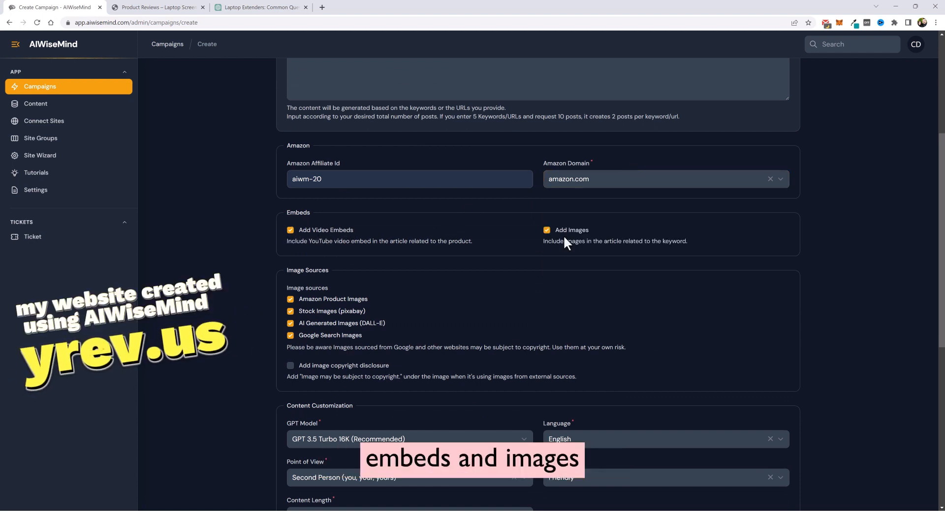
Limit the image sources to Amazon Product Images by disabling Google Search, AI Generated and Stock Images
scroll(371, 237, down, 3)
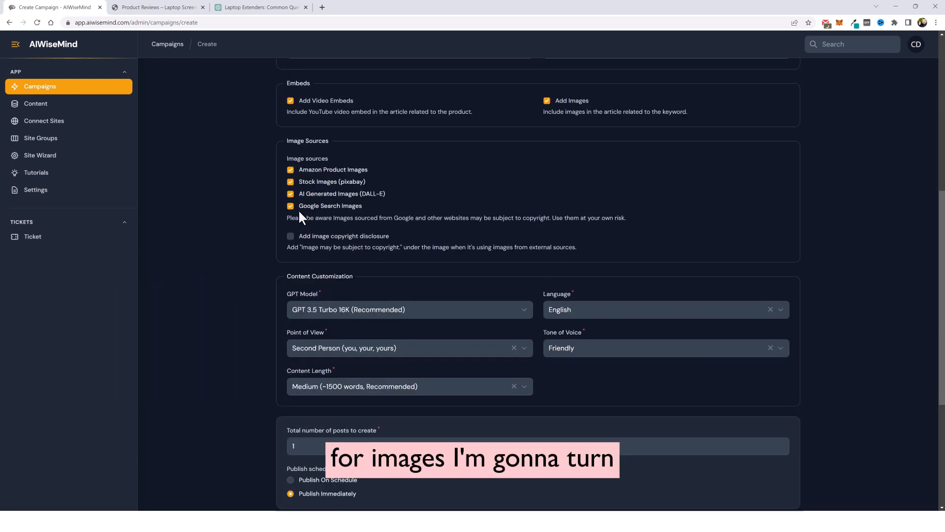
click(291, 206)
click(290, 194)
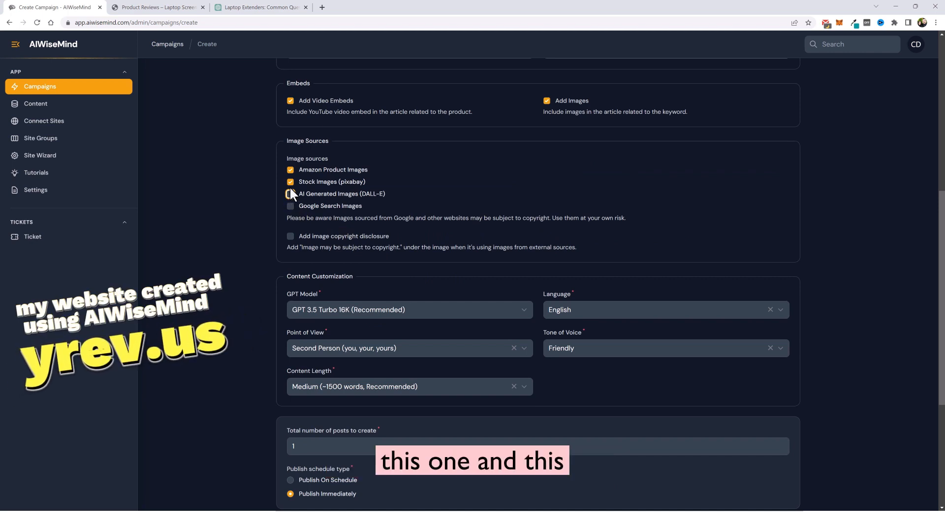
click(290, 181)
click(288, 226)
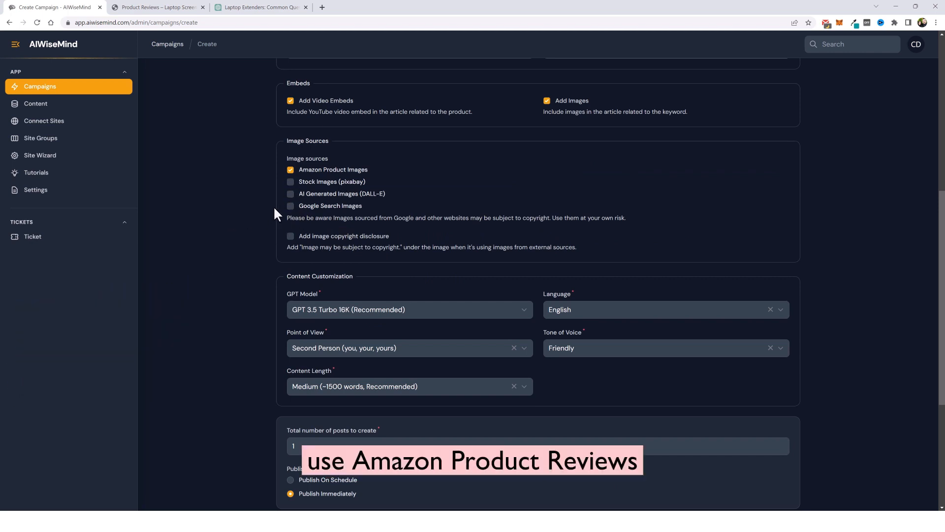
Set the campaign's total number of posts to create to 100, keeping the content customization options
scroll(320, 217, down, 3)
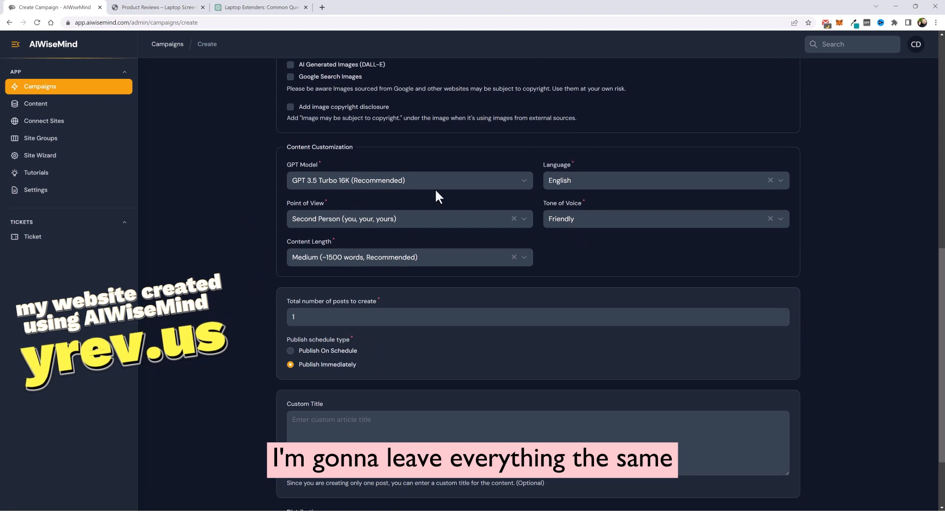
scroll(227, 288, down, 2)
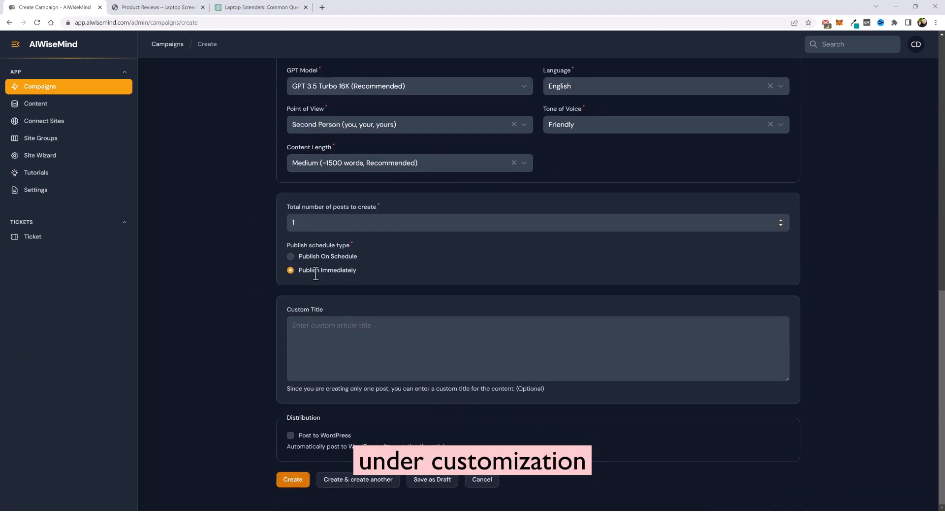
scroll(289, 270, up, 3)
click(330, 341)
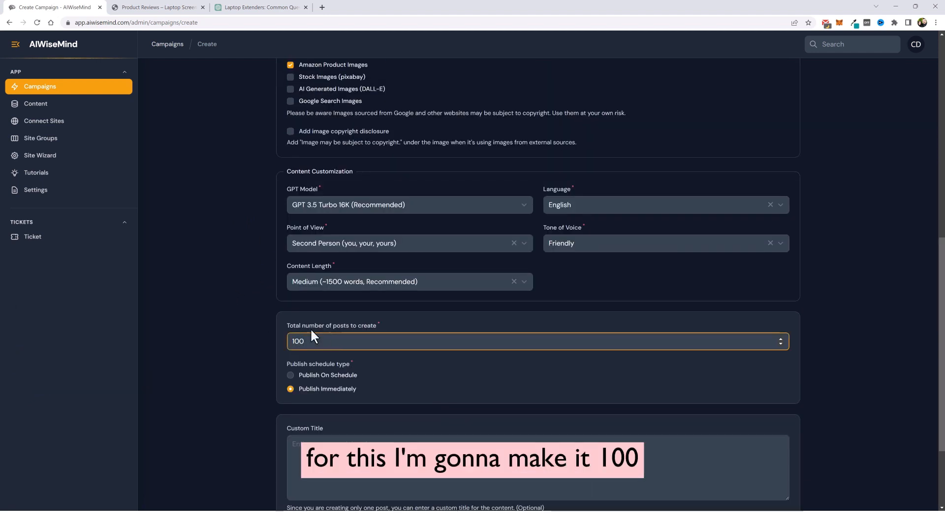
click(259, 297)
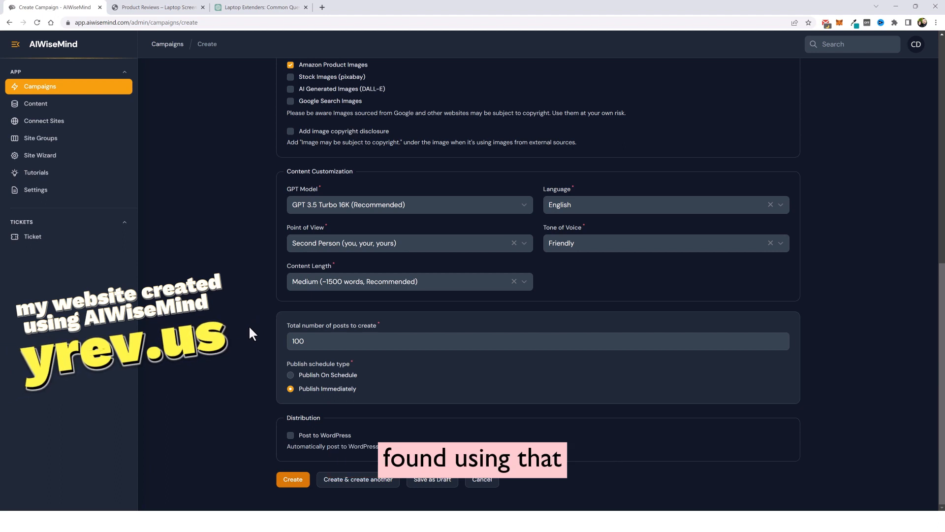
Enable posting to the Laptop Screen Extenders WordPress site, using the Product Reviews category instead of an auto-generated one
click(291, 435)
scroll(315, 345, down, 4)
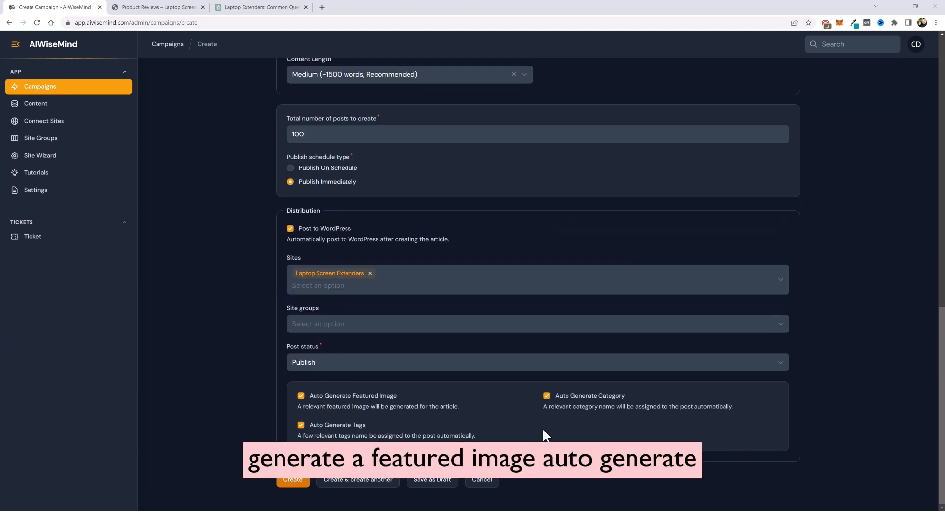
click(547, 395)
scroll(426, 397, down, 2)
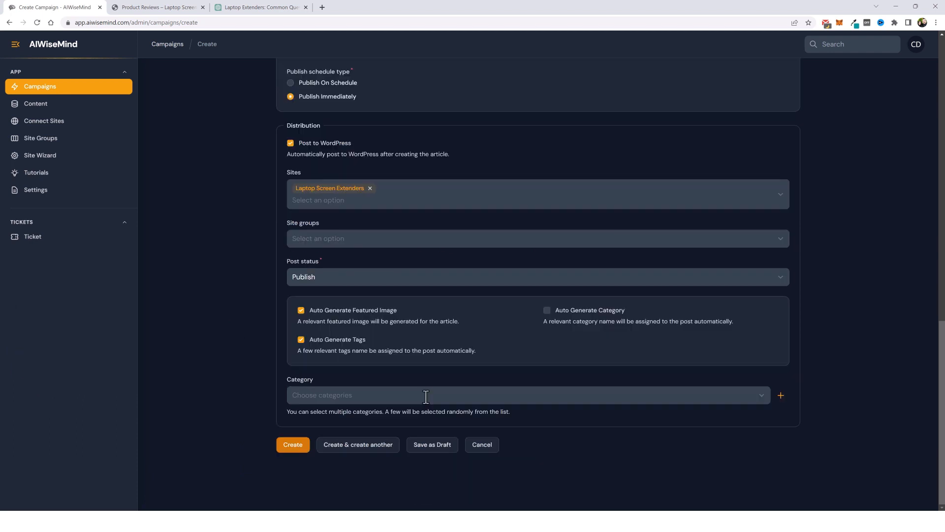
click(426, 397)
scroll(402, 449, down, 1)
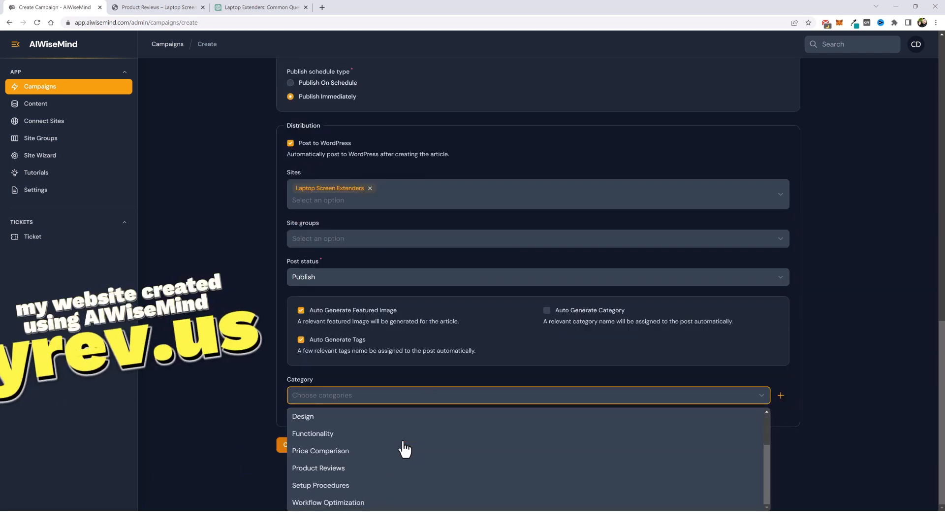
click(335, 477)
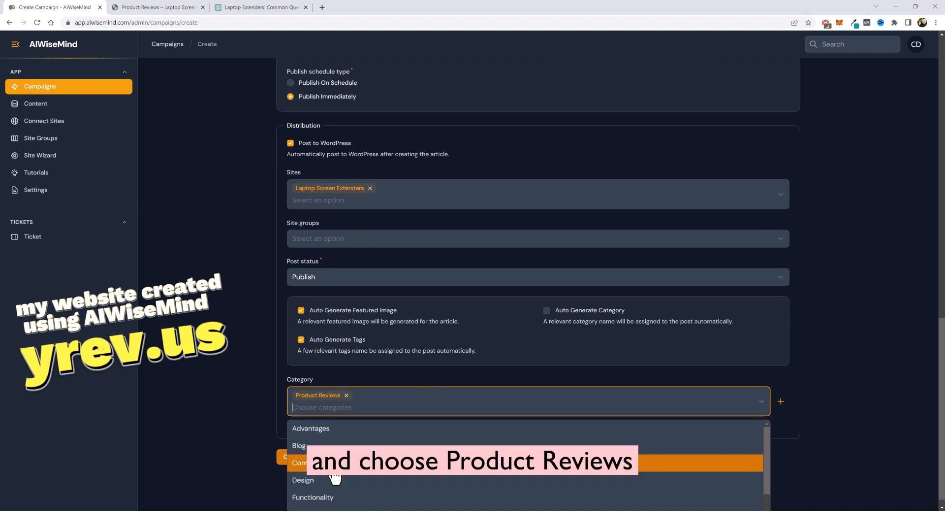
click(419, 365)
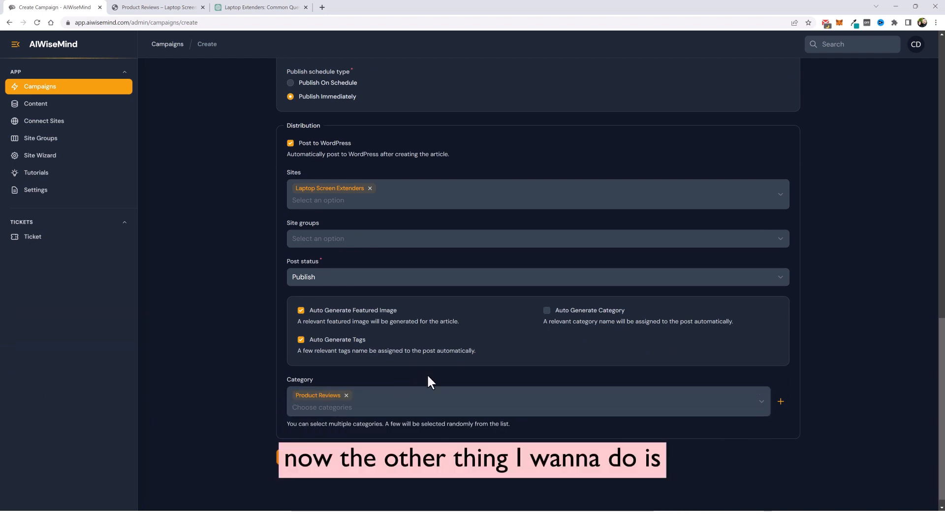
Schedule publishing at 5 posts every day and create the campaign
scroll(387, 386, up, 4)
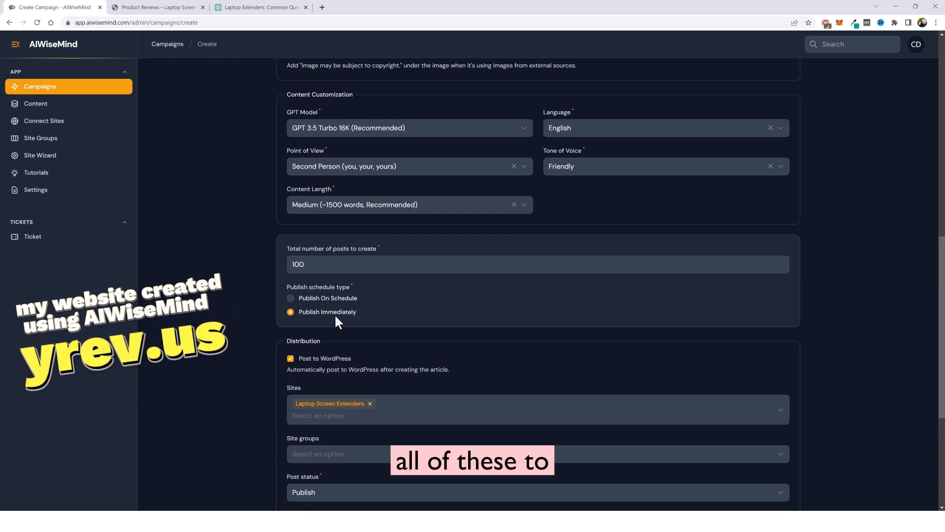
click(291, 297)
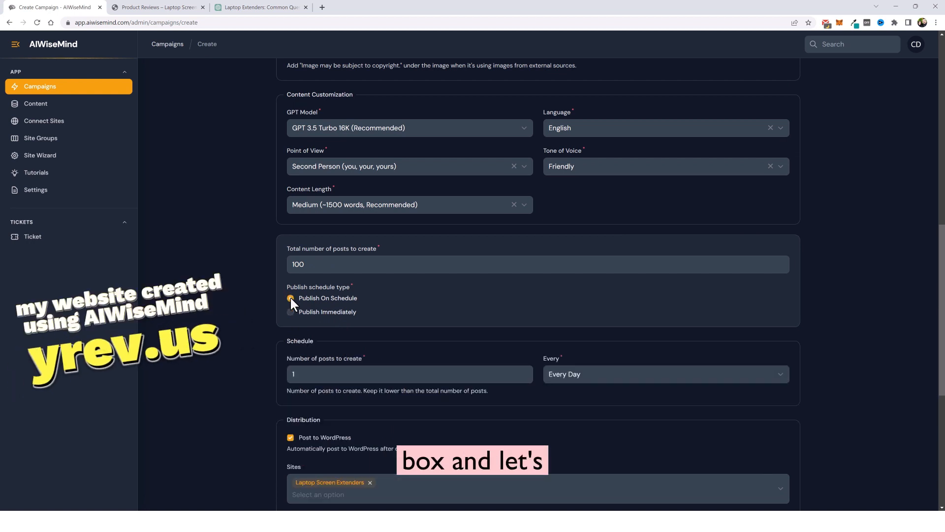
double_click(289, 373)
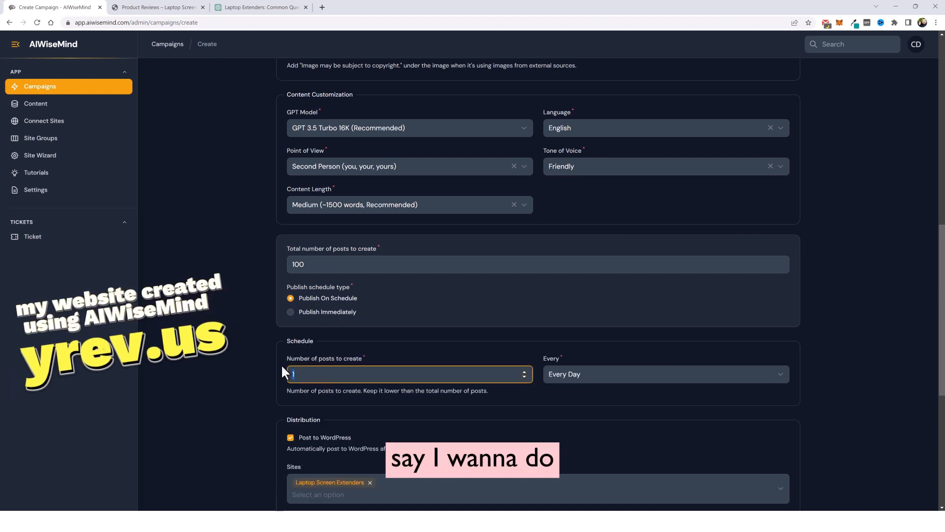
text(5)
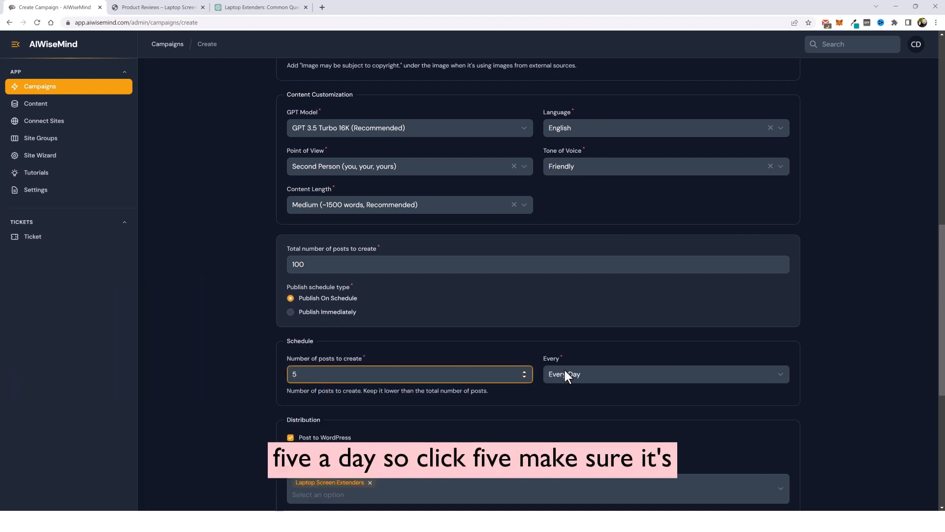
scroll(456, 428, down, 6)
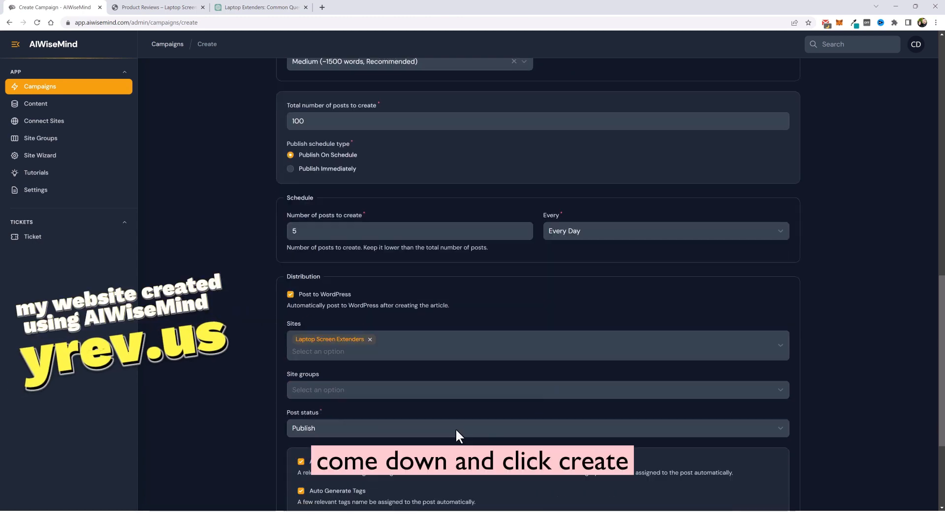
click(293, 445)
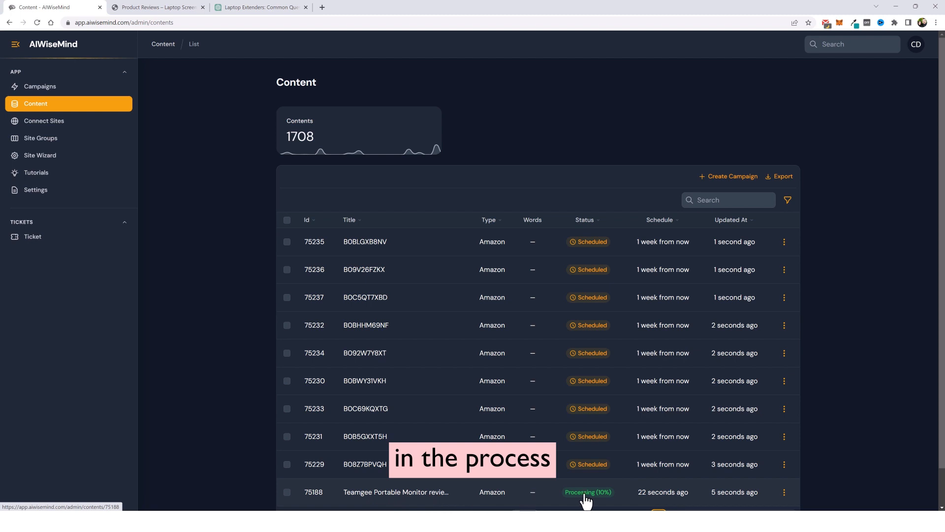
Check the statuses and schedules in the refreshed content list, and open the live post of the Teamgee Portable Monitor review
key(F5)
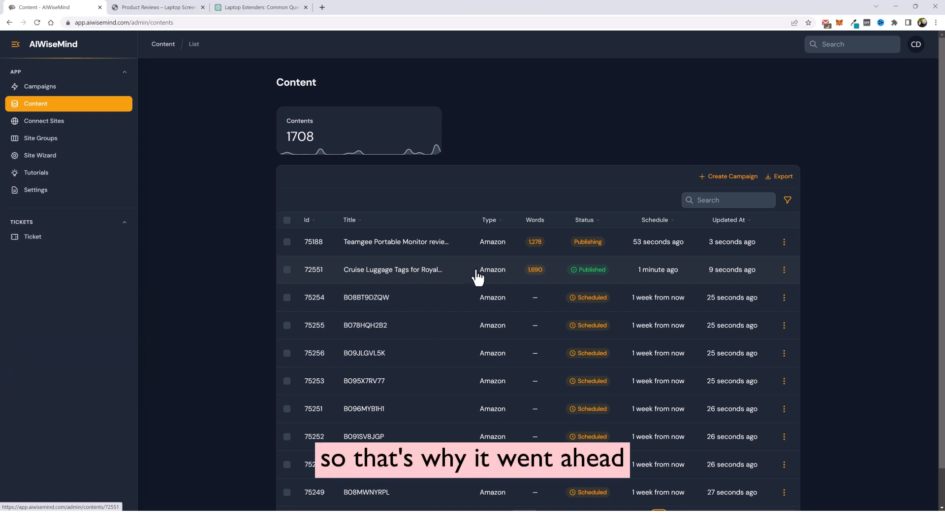
scroll(476, 313, down, 1)
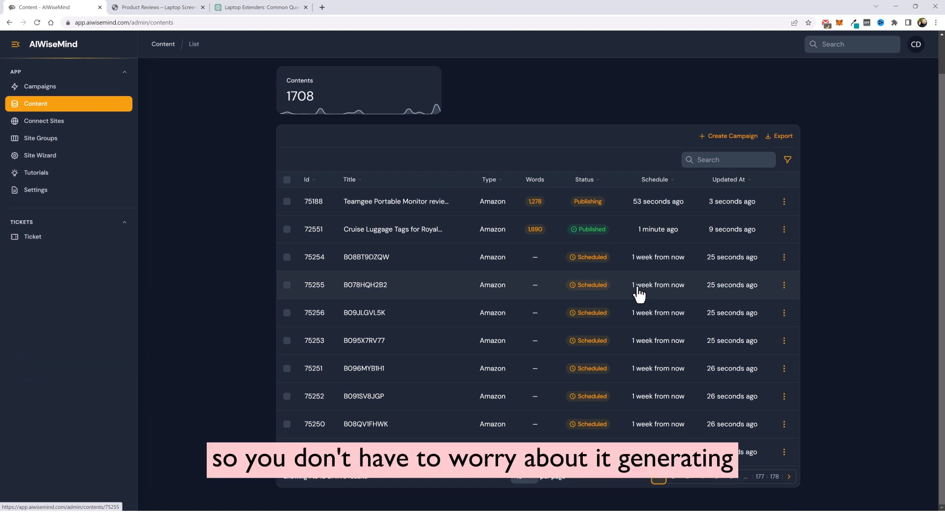
scroll(591, 315, up, 2)
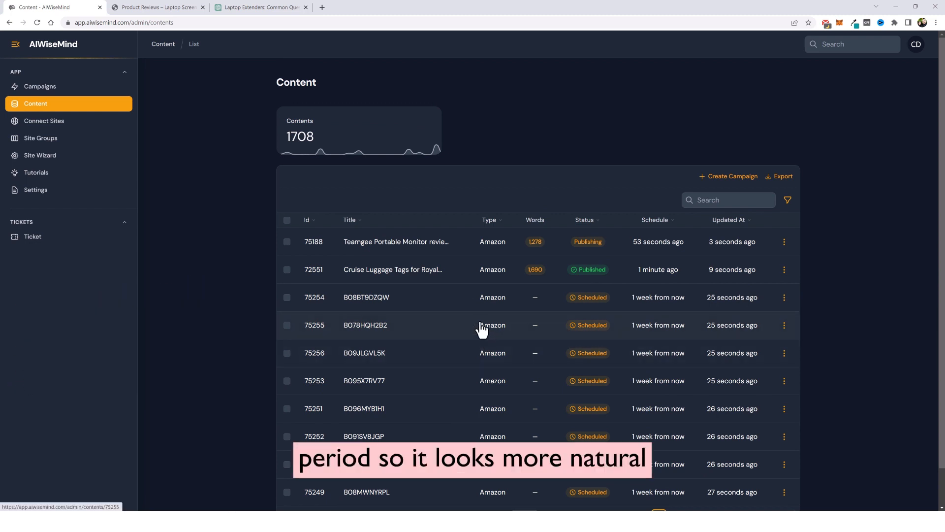
click(31, 111)
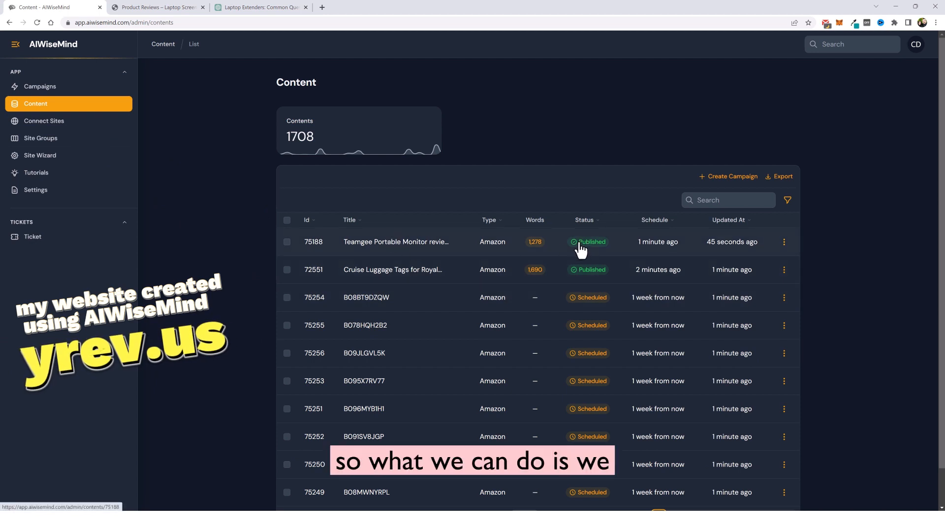
click(785, 243)
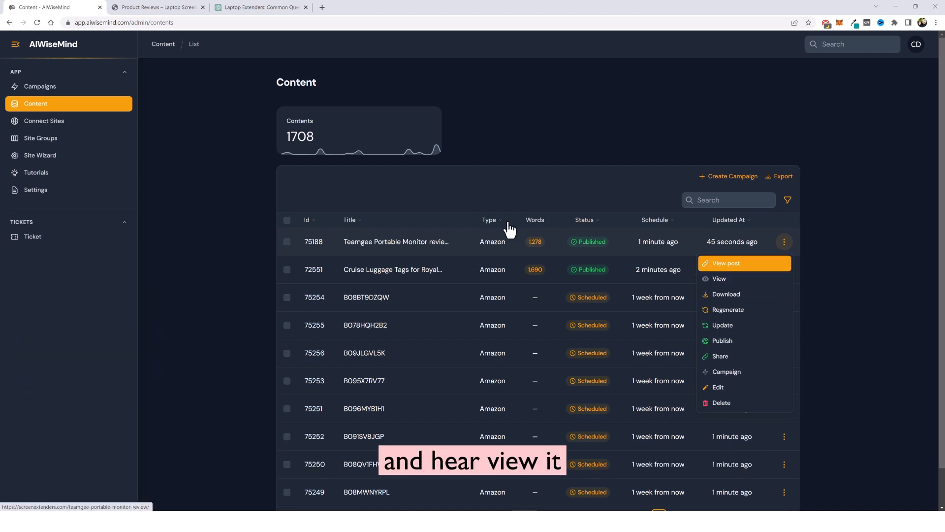
click(745, 263)
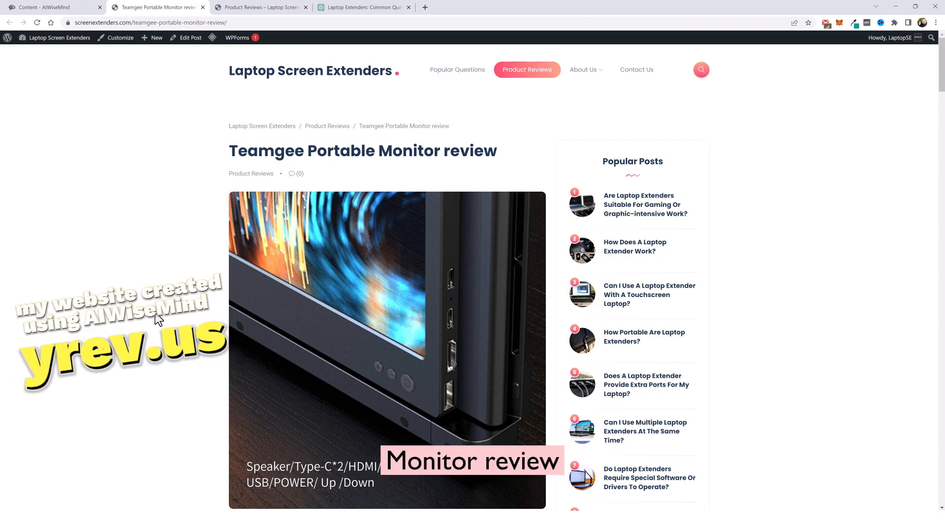
Examine the Teamgee review's featured image, introduction, product image, table of contents and opening sections on how the monitor works
scroll(158, 319, down, 6)
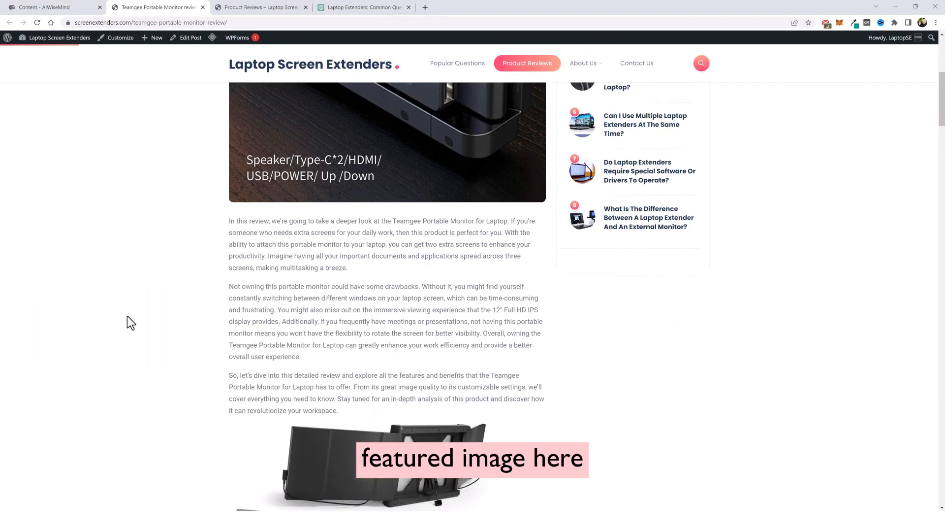
scroll(127, 315, down, 2)
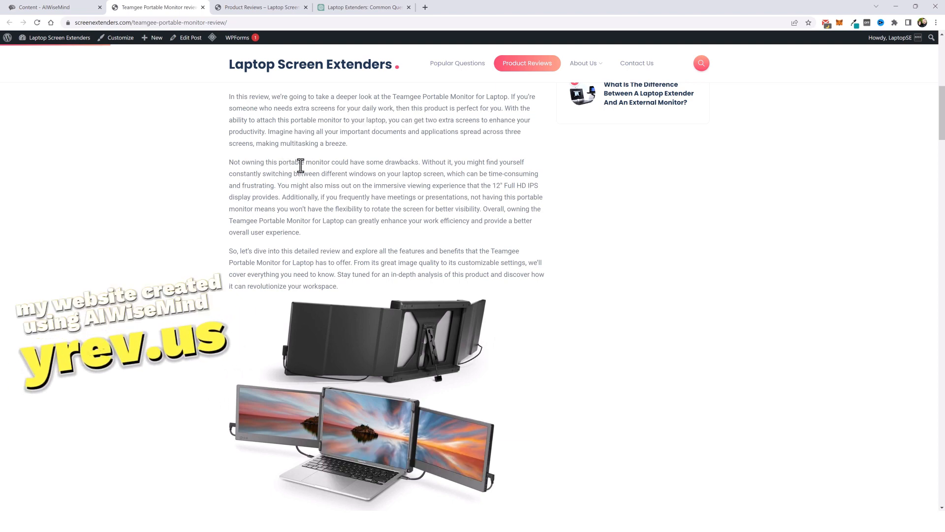
scroll(426, 172, down, 3)
scroll(147, 268, down, 5)
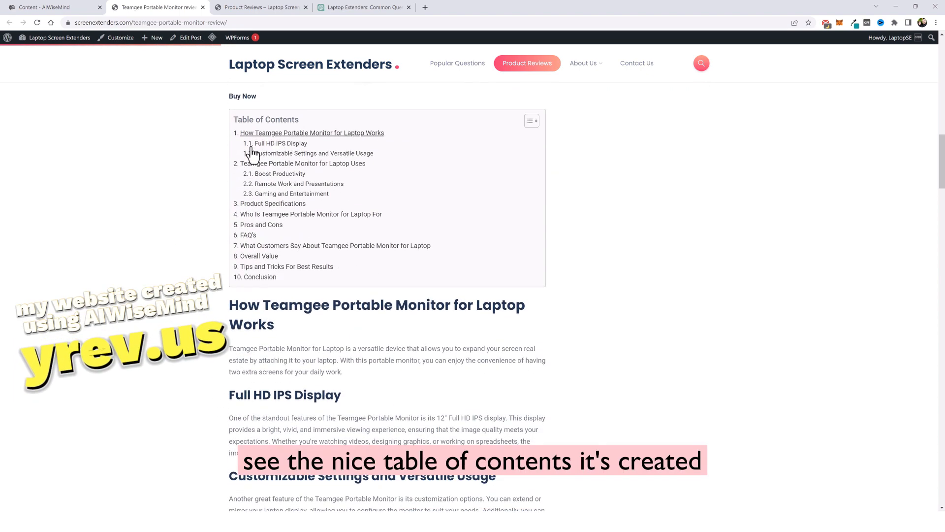
scroll(334, 285, down, 5)
scroll(318, 230, down, 3)
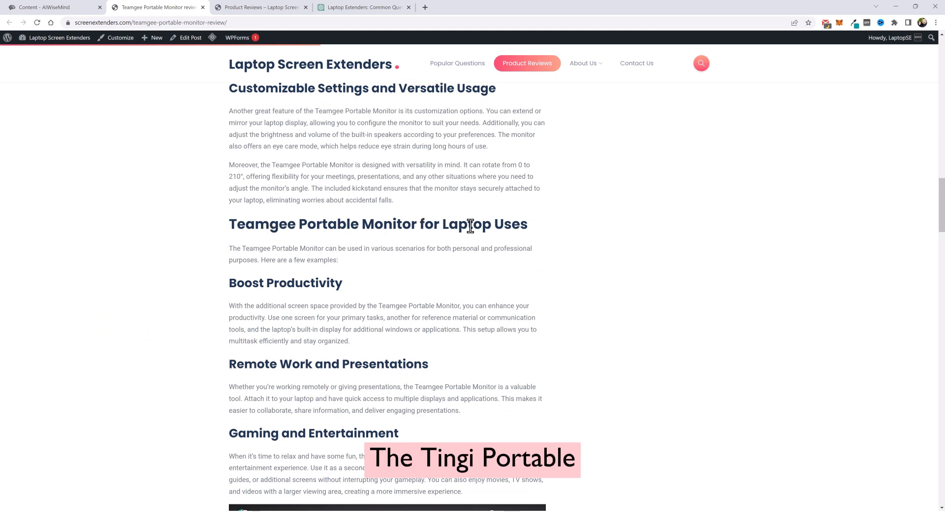
Review the rest of the post: embedded YouTube video, specifications table, target audience, pros and cons, FAQs, overall value, tips and conclusion
scroll(321, 330, down, 4)
scroll(166, 299, down, 7)
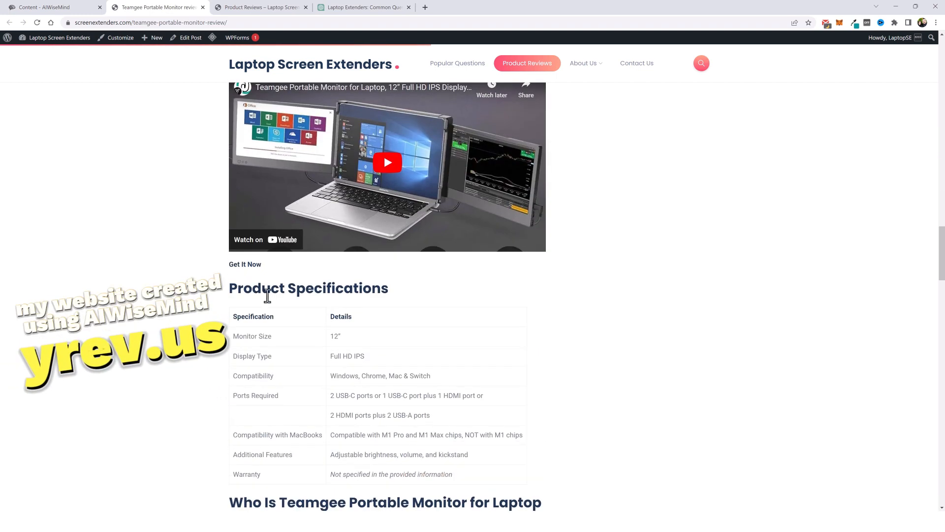
scroll(419, 196, up, 4)
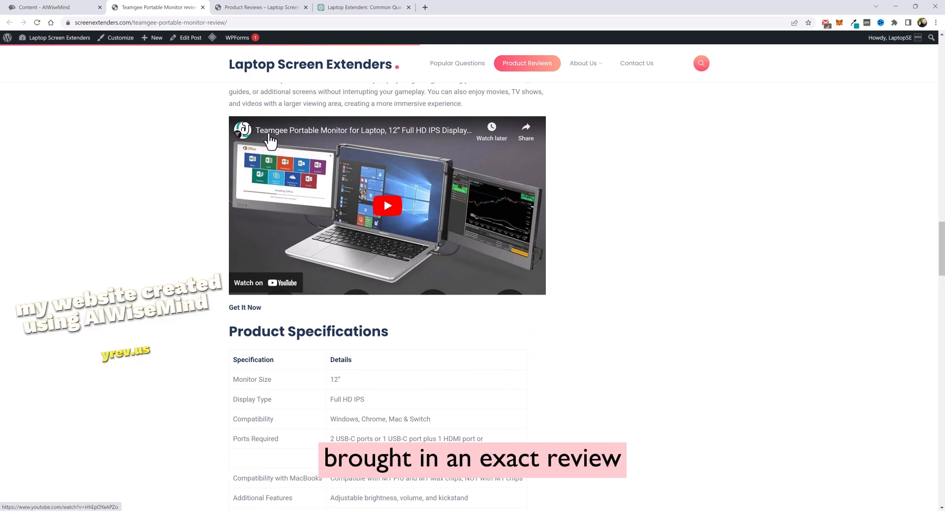
scroll(305, 158, down, 8)
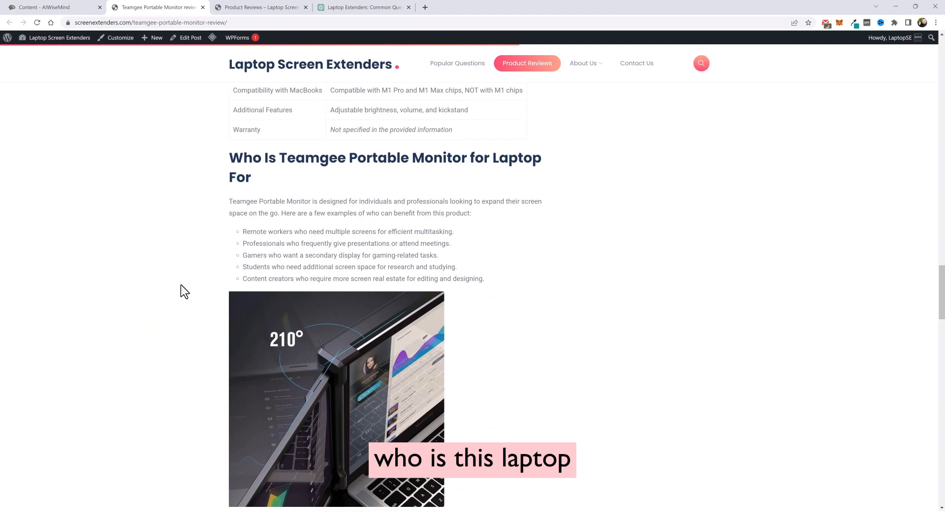
scroll(181, 291, down, 10)
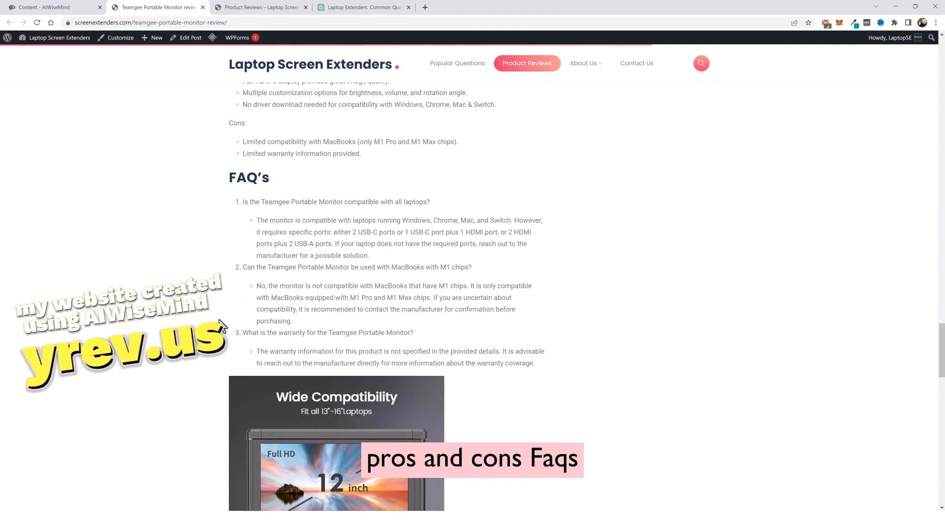
scroll(220, 324, down, 8)
scroll(363, 276, down, 4)
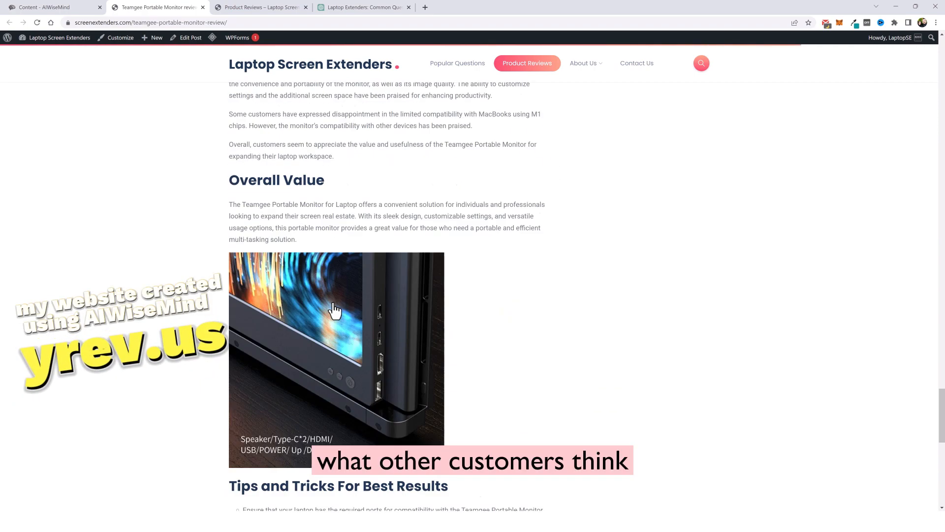
scroll(334, 310, down, 6)
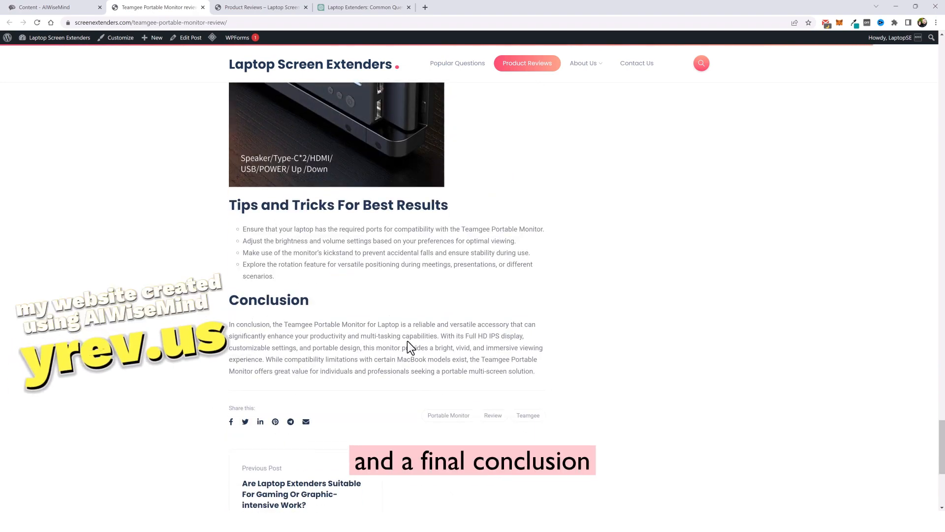
Return to the start of the Teamgee review and open the Laptop Screen Extenders home page
scroll(475, 327, up, 15)
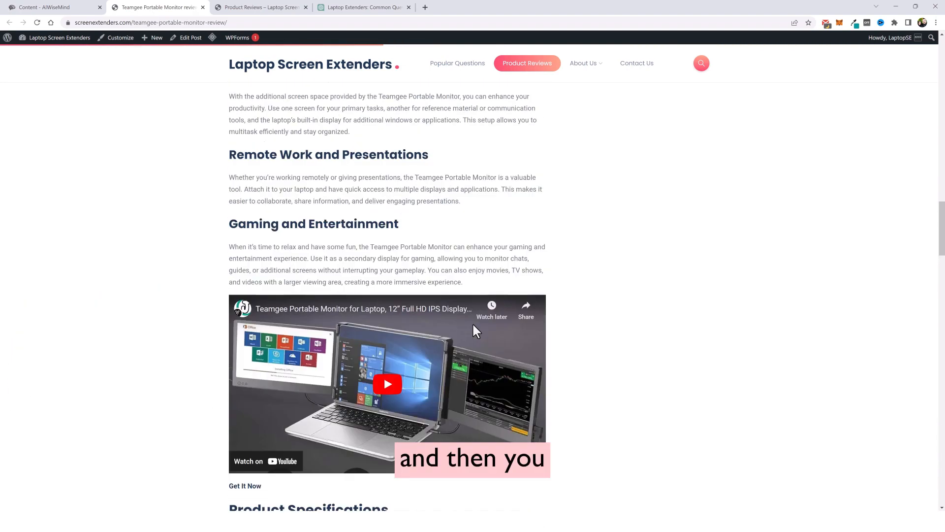
scroll(474, 329, up, 20)
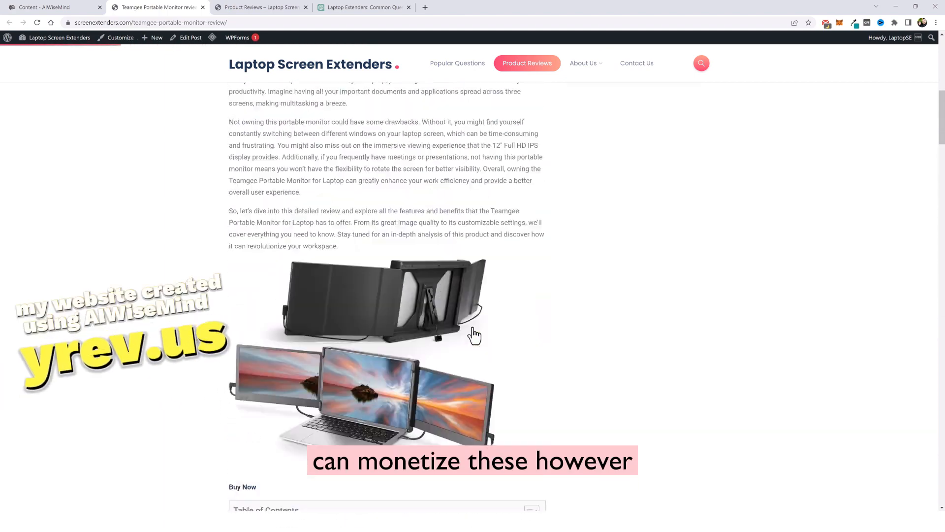
scroll(474, 329, up, 10)
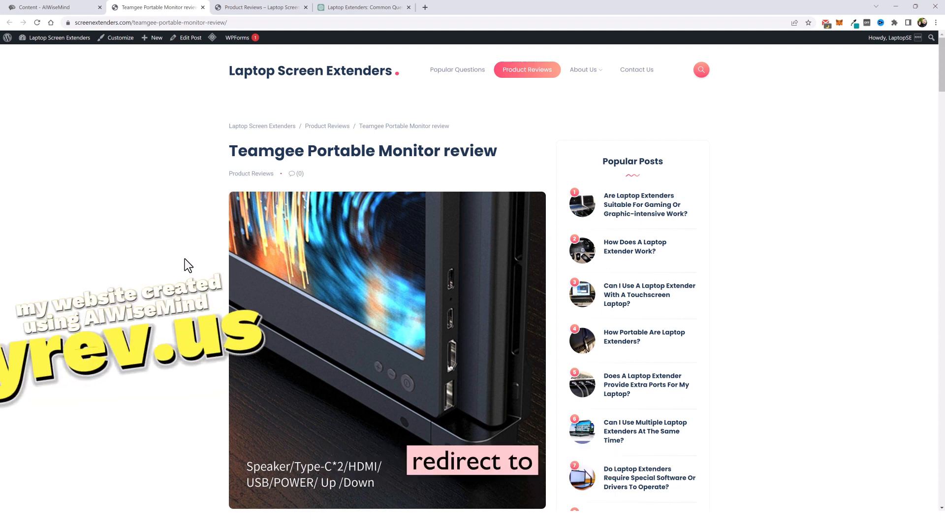
click(294, 75)
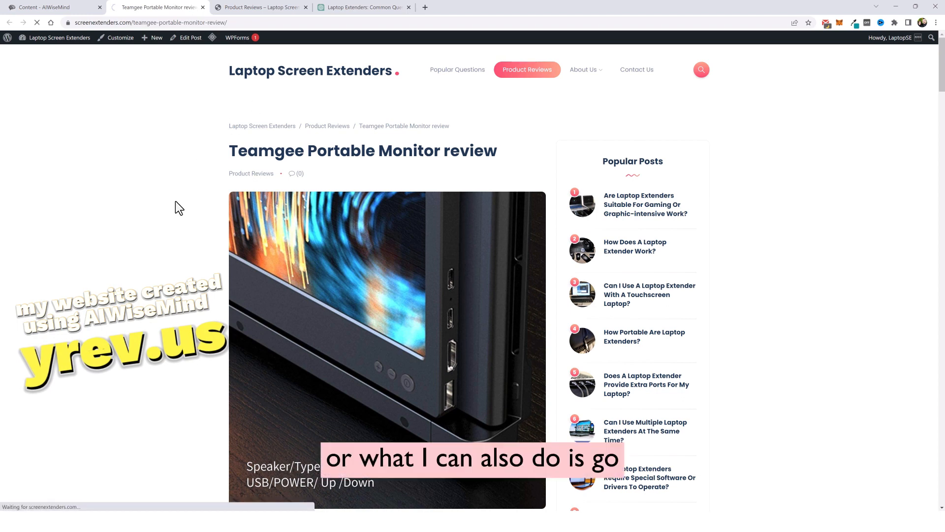